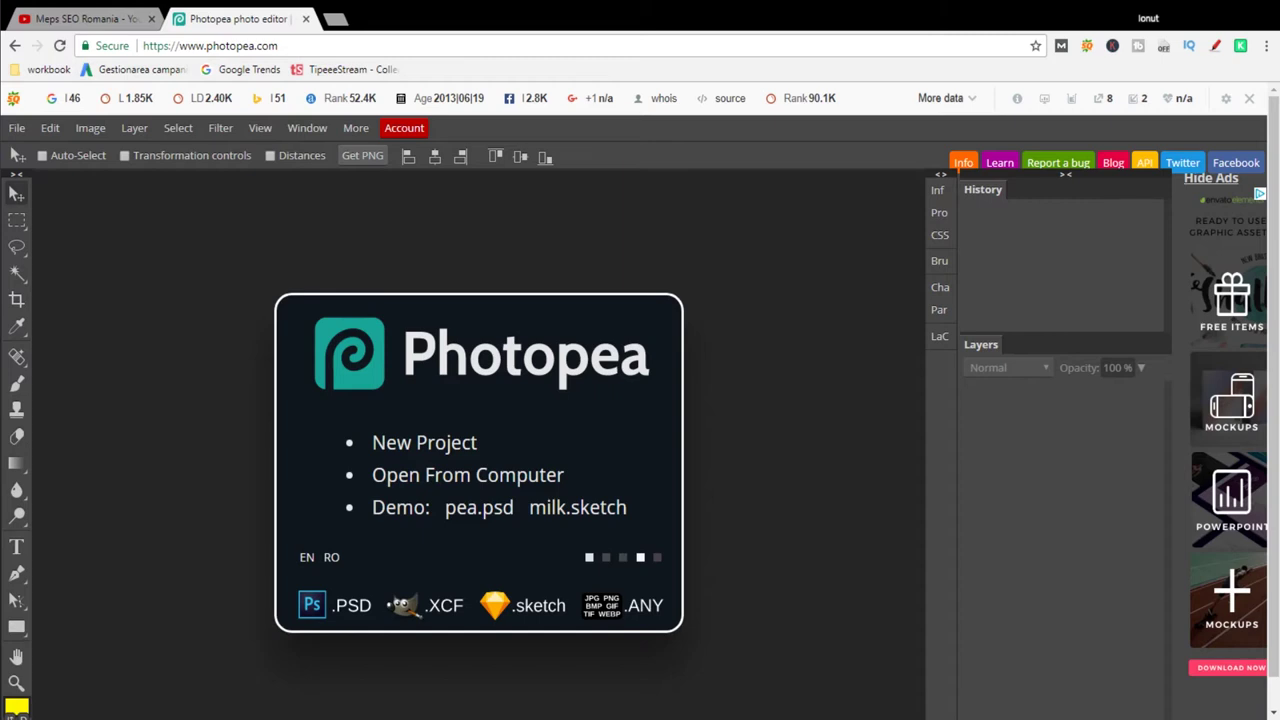
Create a new 1920 × 1080 px project.
click(407, 452)
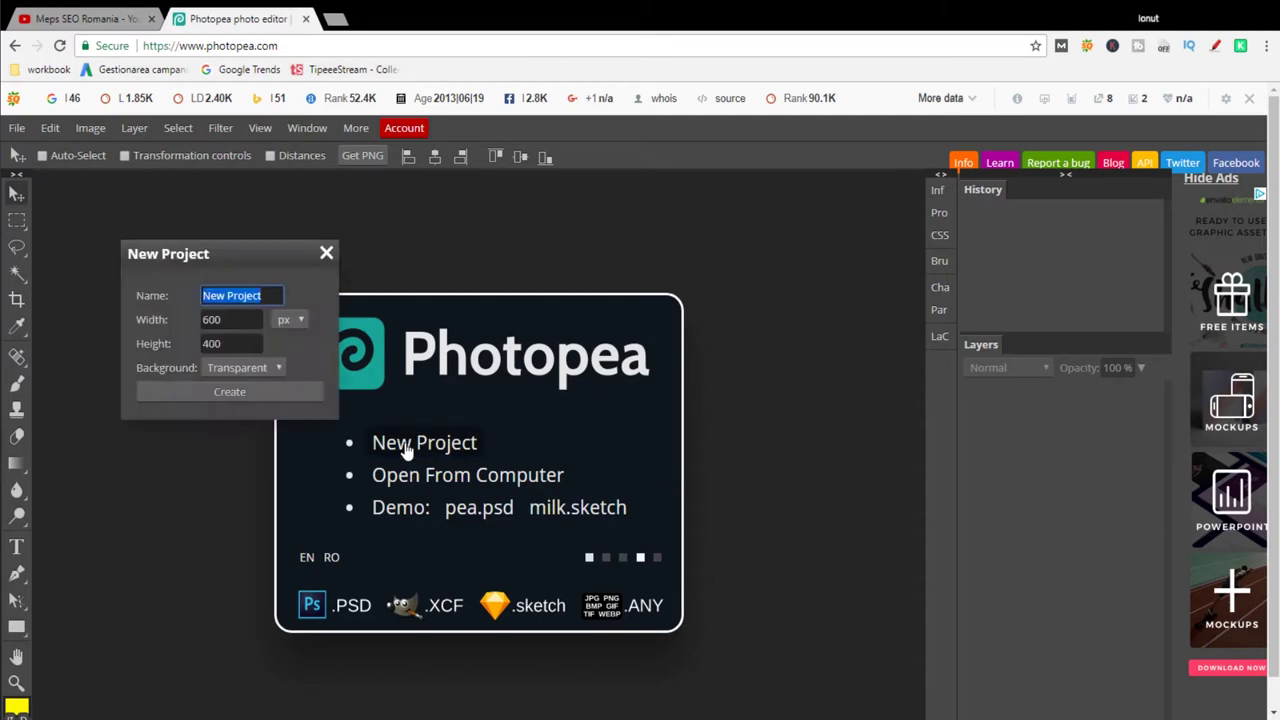
key(Tab)
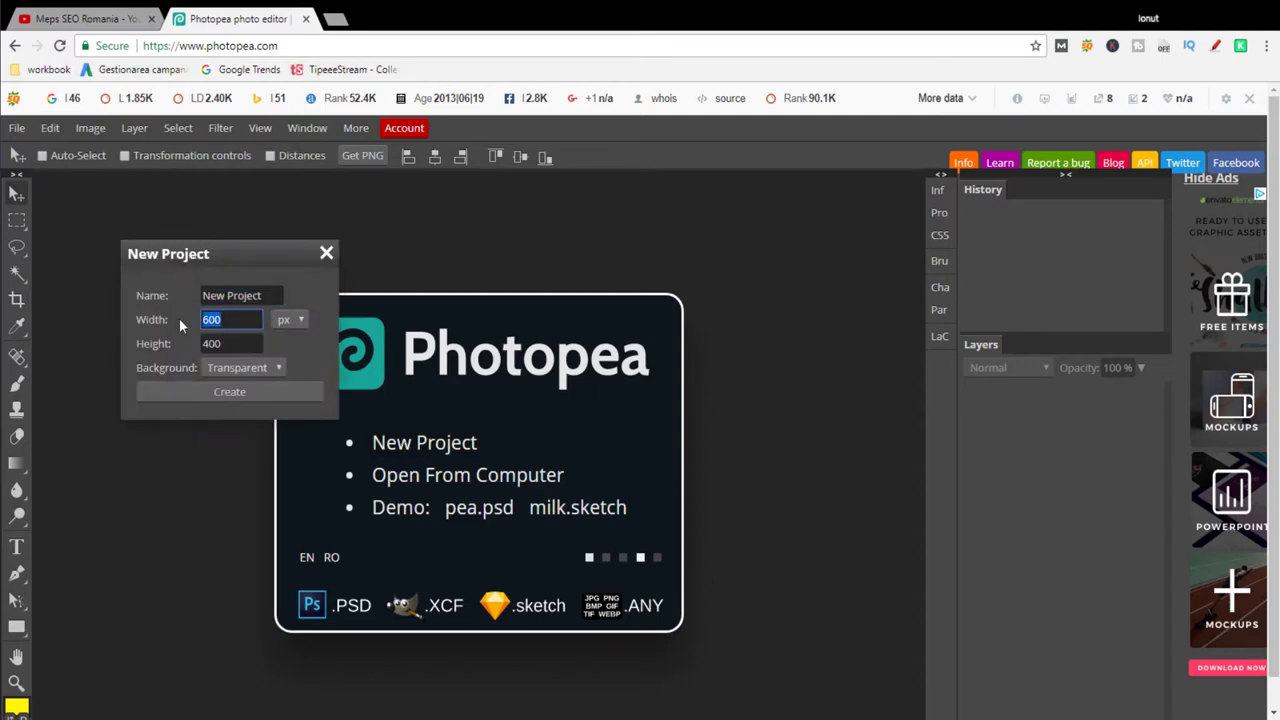
text(1920)
key(Tab)
text(1080)
click(246, 391)
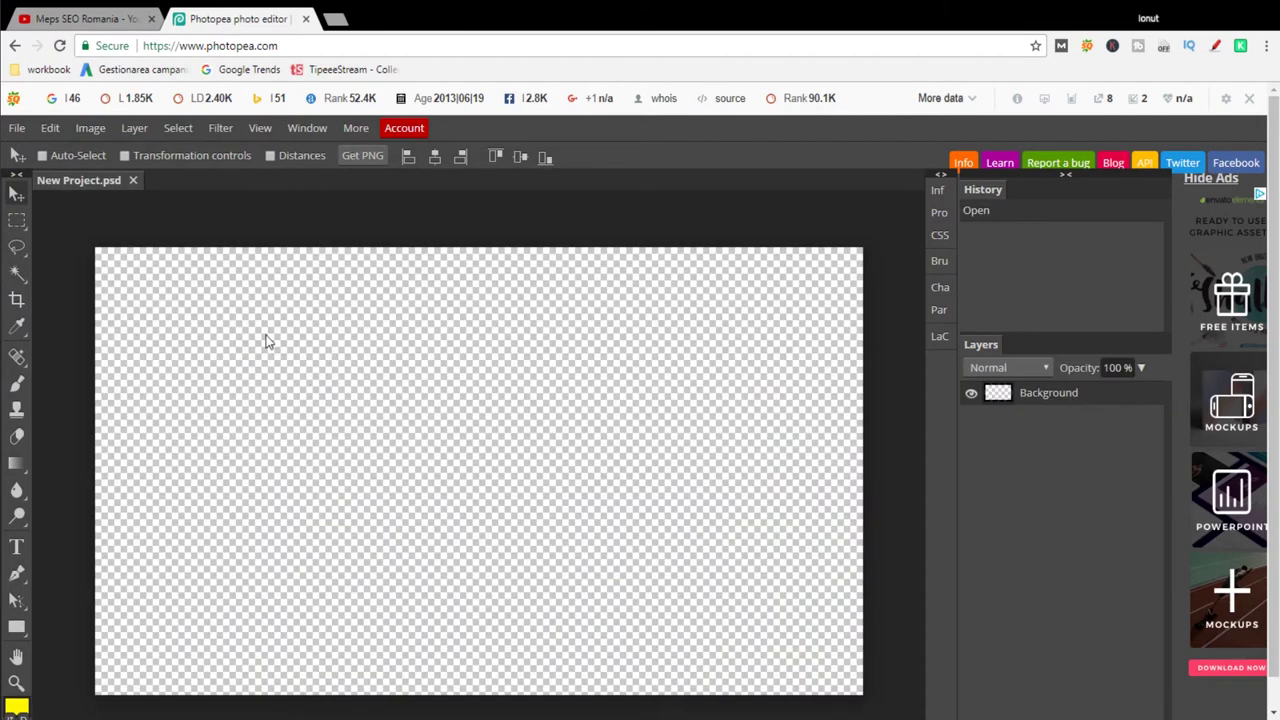
Switch to Rectangle Select and select the entire canvas.
right_click(16, 220)
click(90, 220)
key(a)
key(ctrl+a)
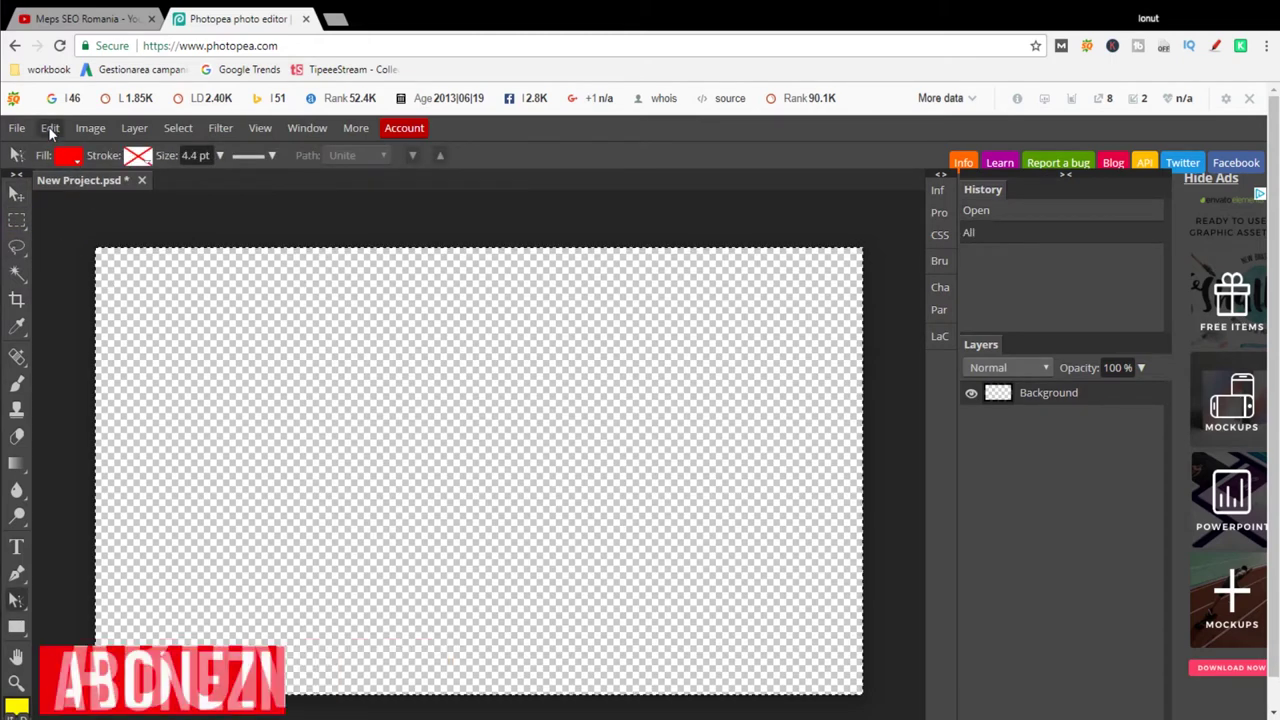
Fill the selected canvas, then set the foreground to red and fill it solid red.
click(50, 128)
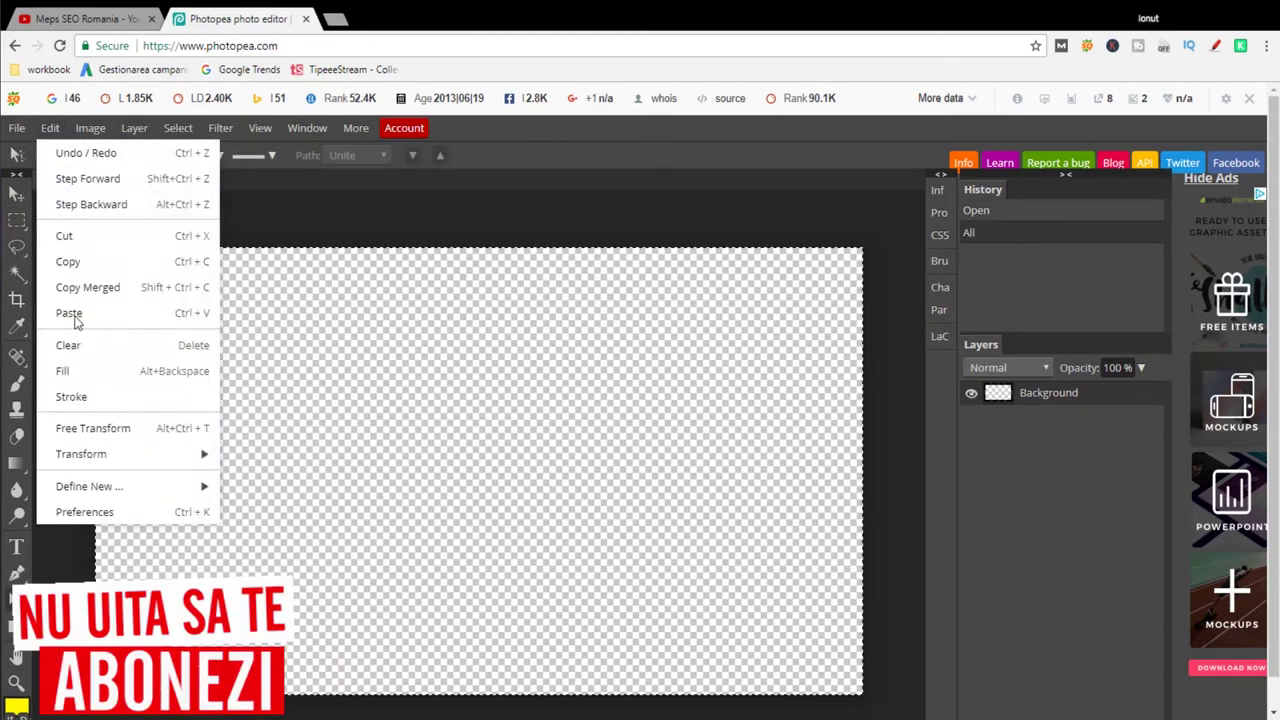
click(62, 371)
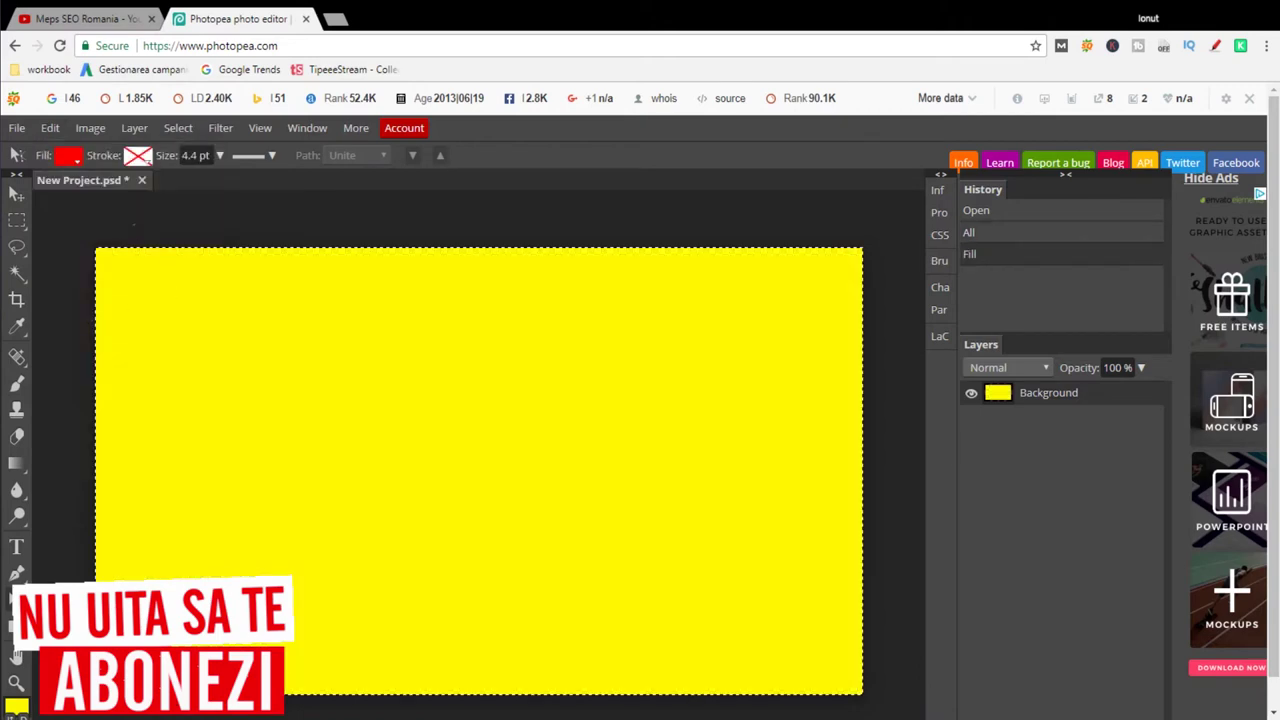
click(17, 707)
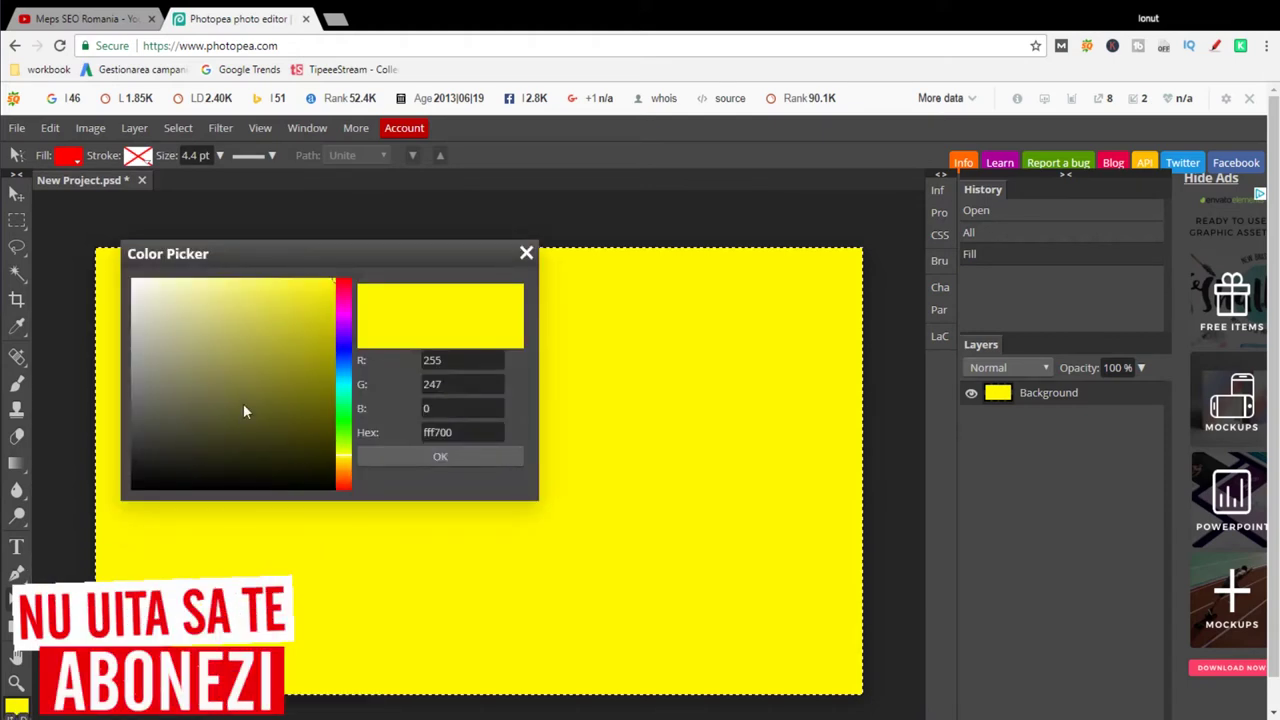
click(345, 287)
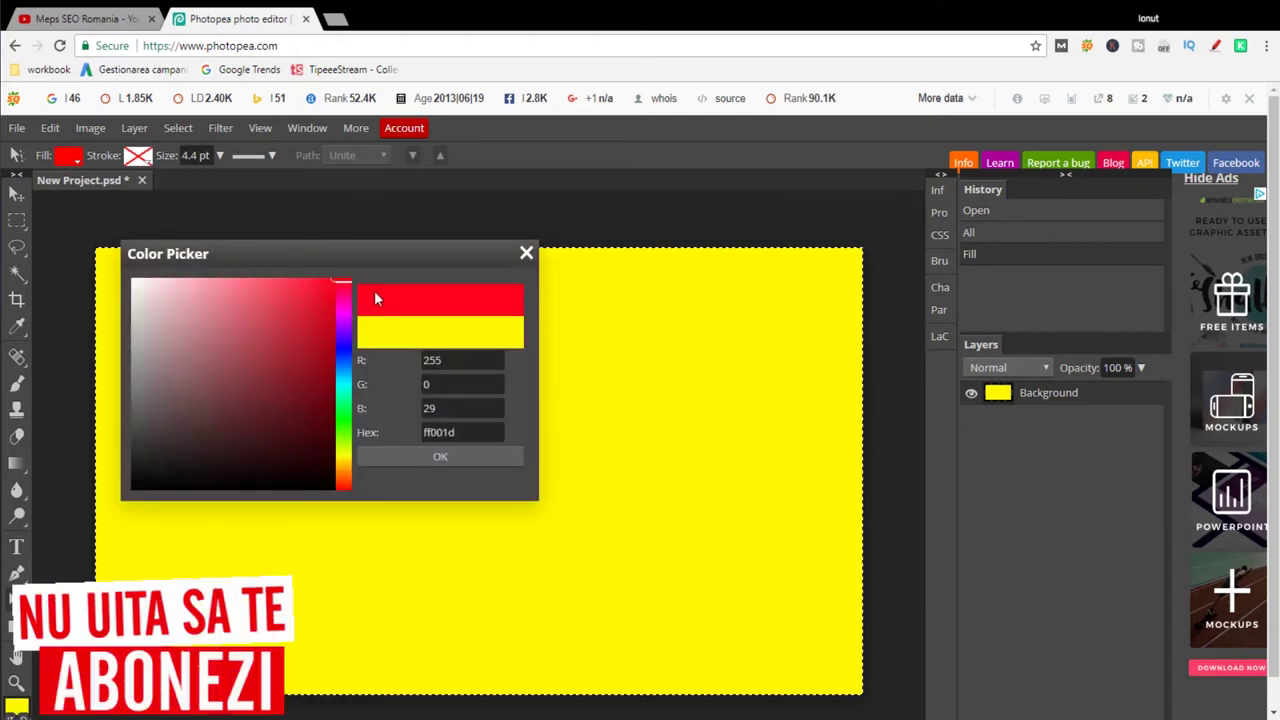
click(440, 456)
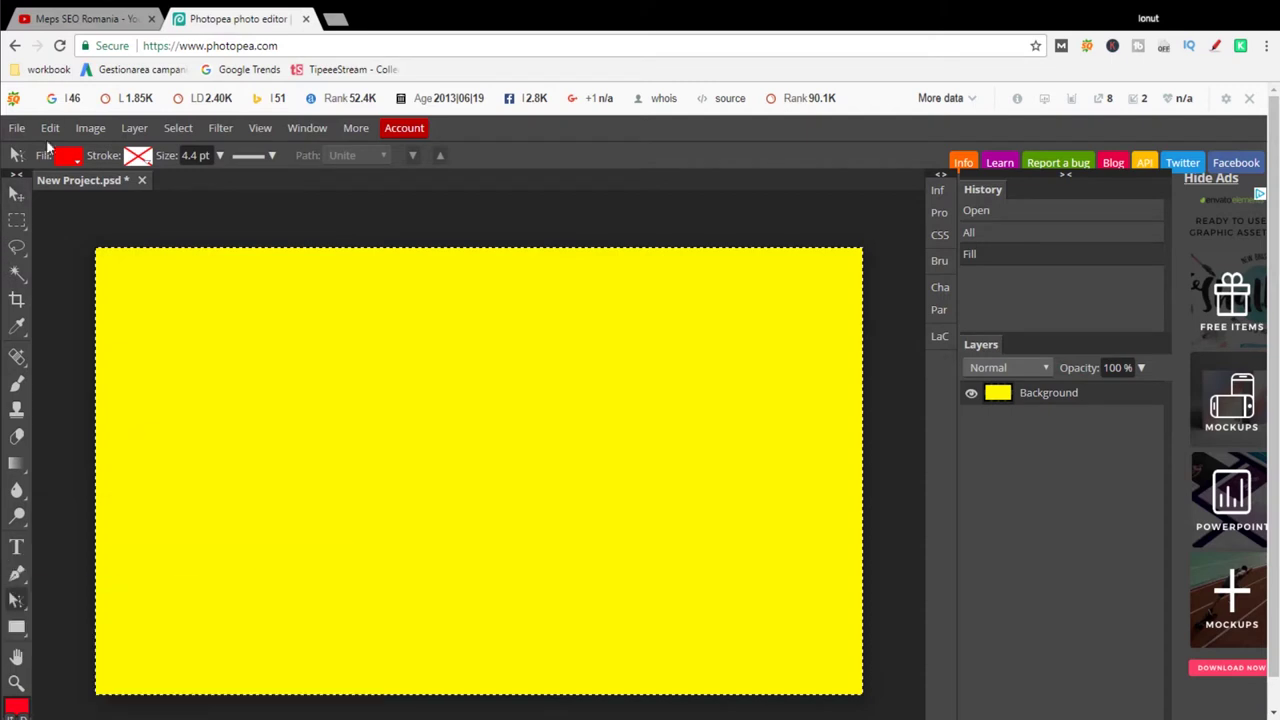
click(50, 128)
click(62, 371)
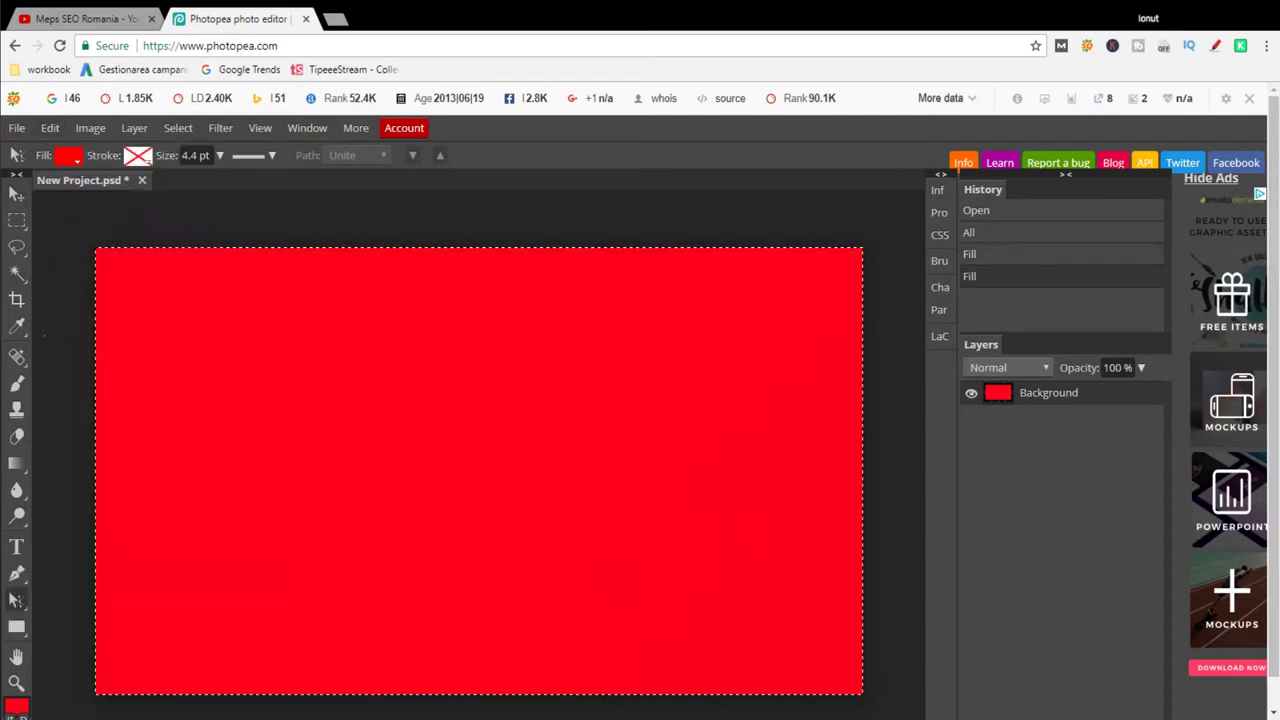
Return to Rectangle Select and clear the selection from the canvas.
right_click(16, 221)
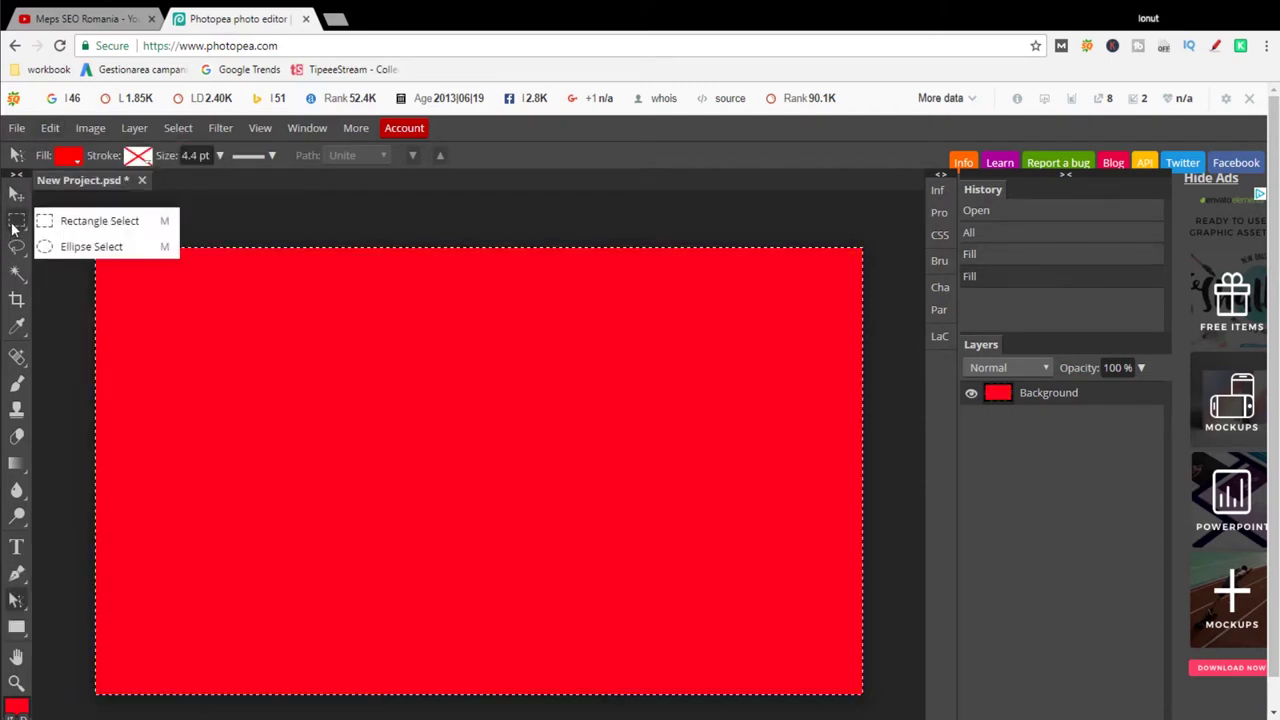
right_click(16, 247)
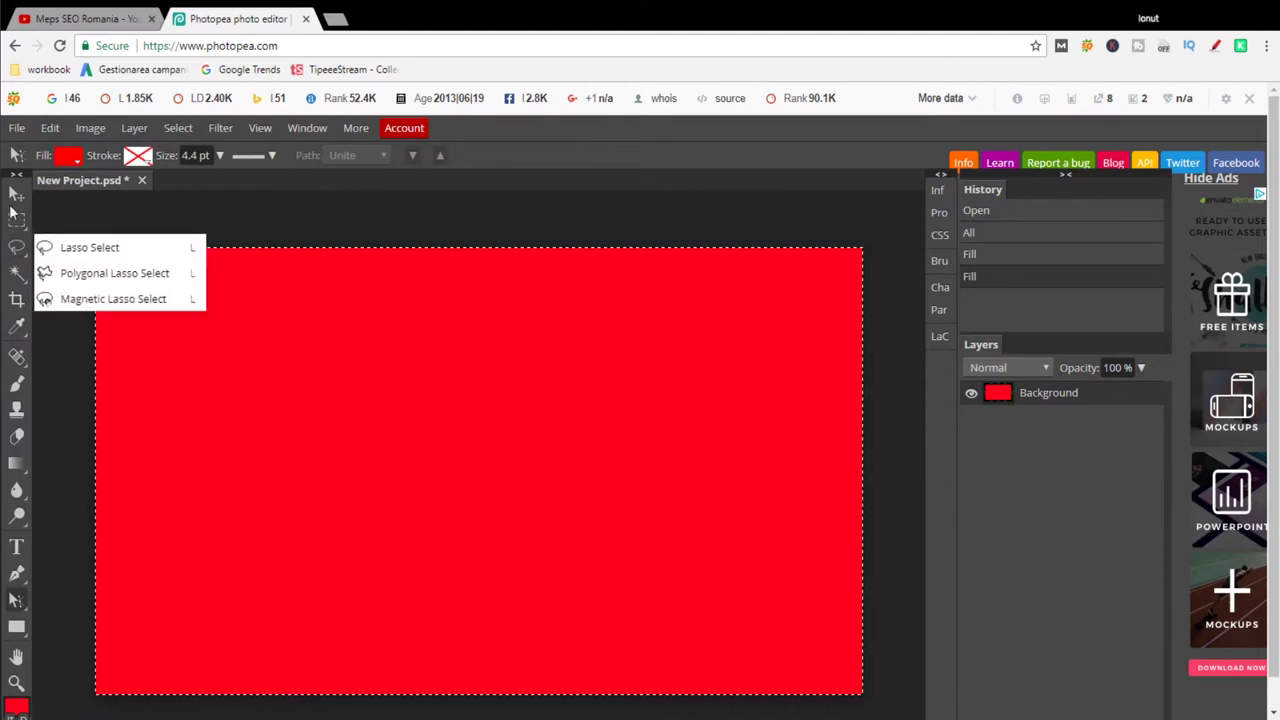
click(16, 221)
click(219, 310)
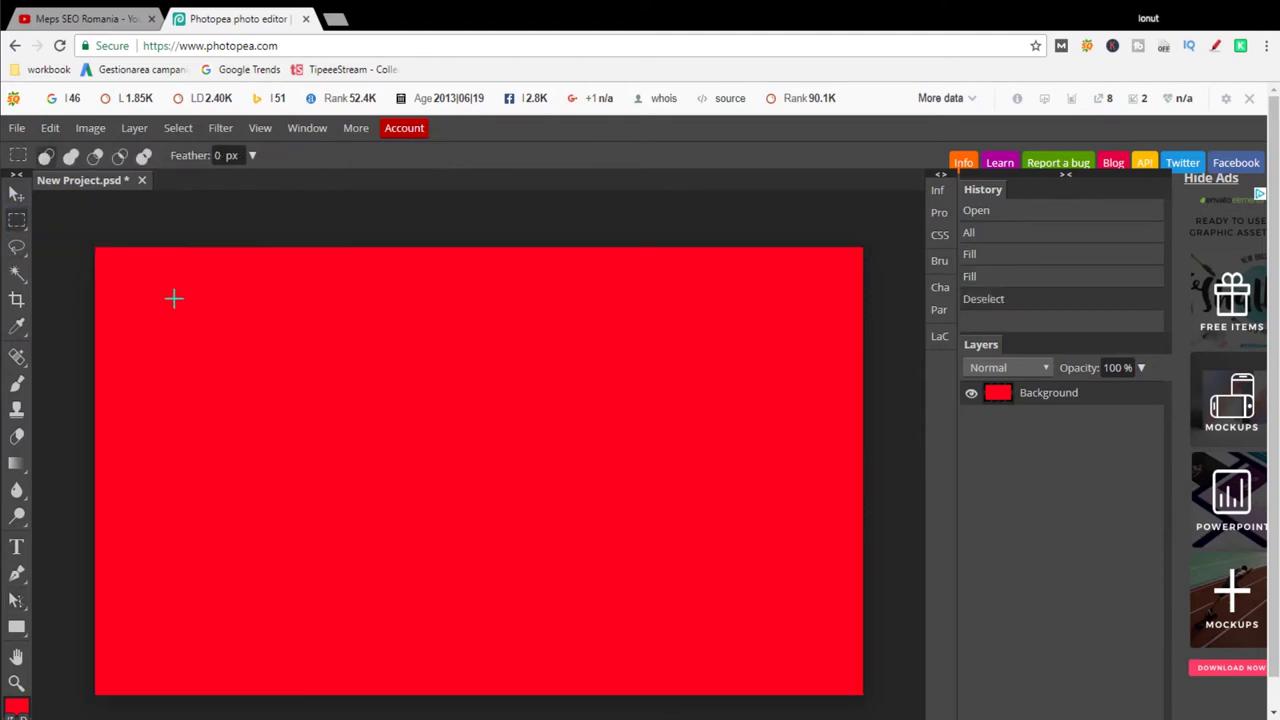
right_click(22, 214)
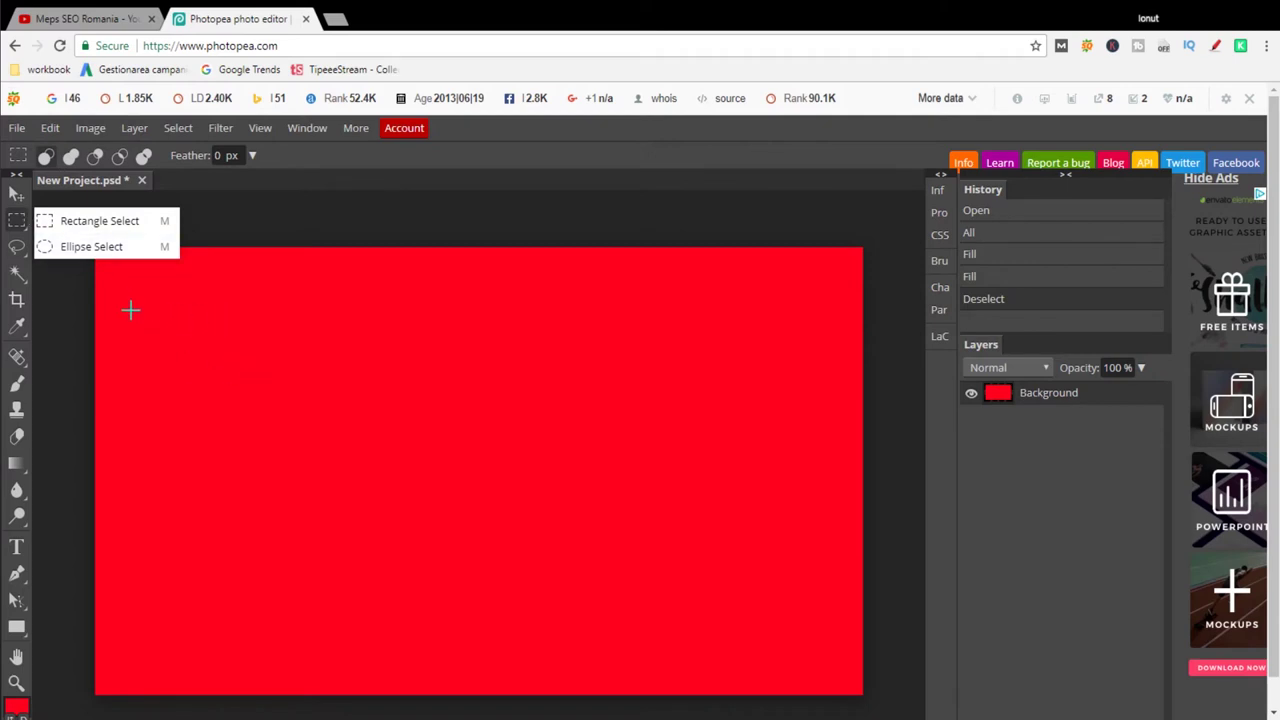
Fill a wide rectangle near the canvas's top-left with yellow.
drag(124, 281, 395, 362)
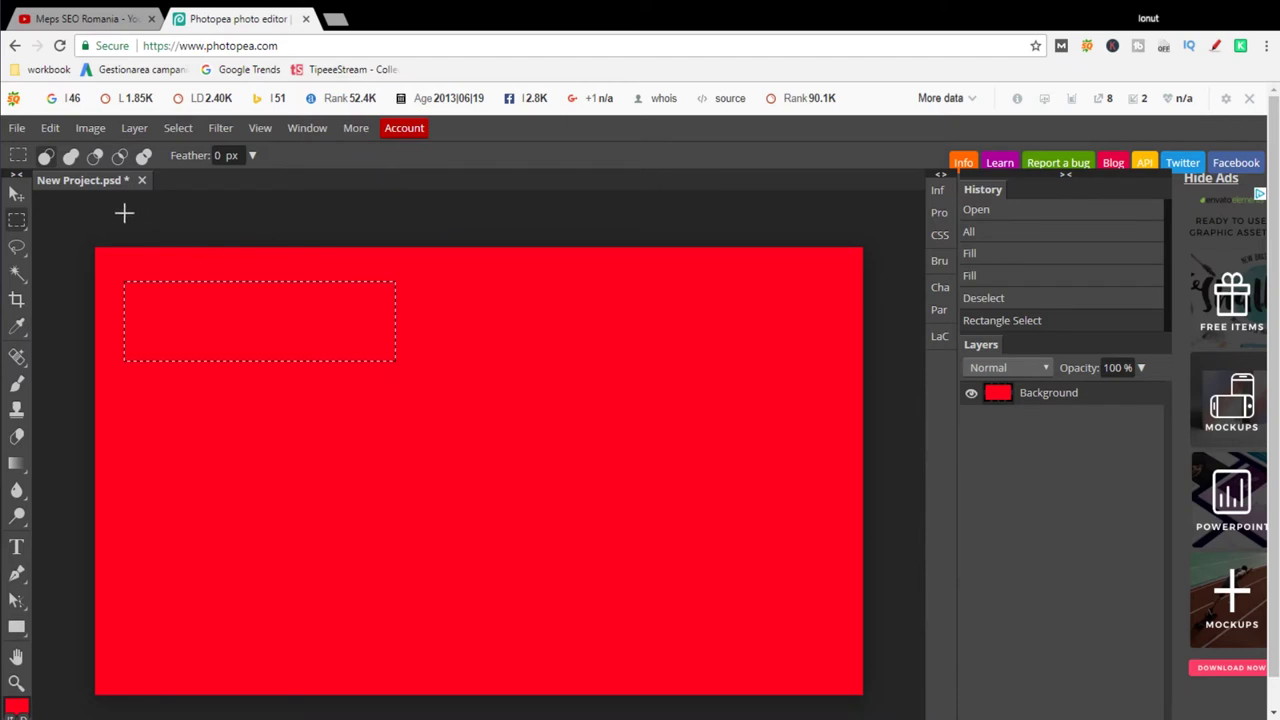
click(16, 708)
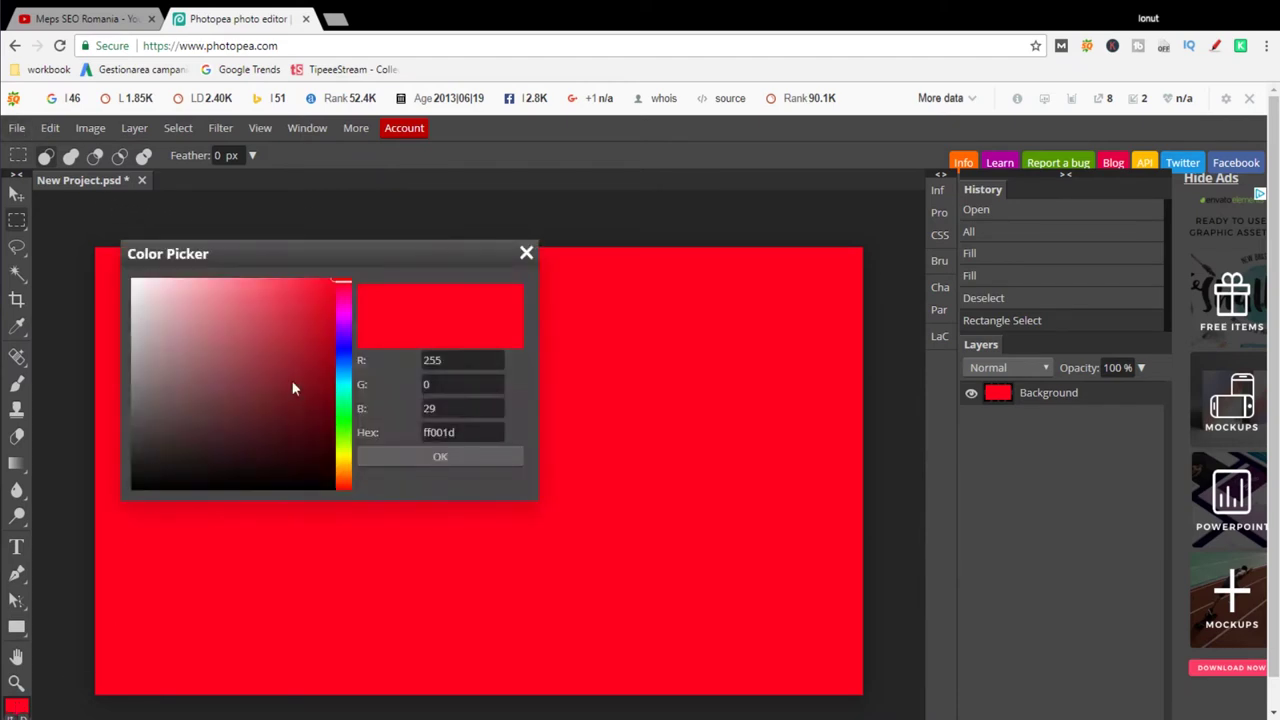
click(345, 459)
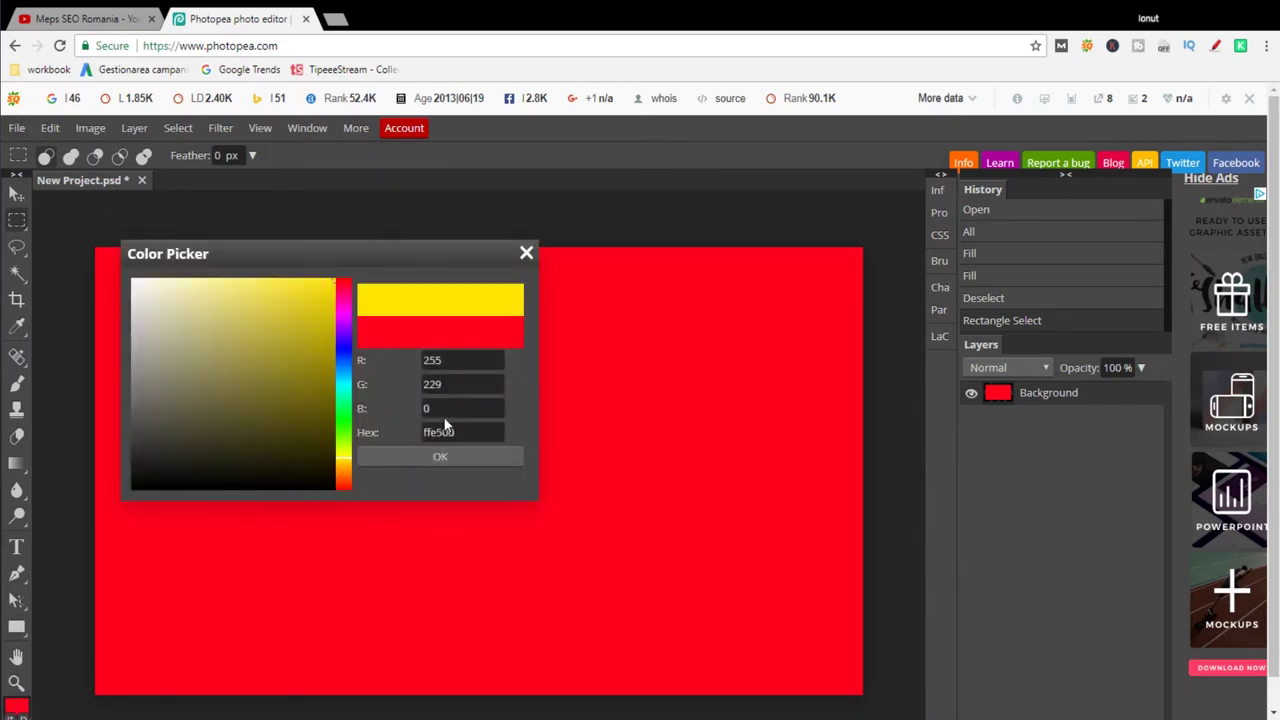
click(436, 459)
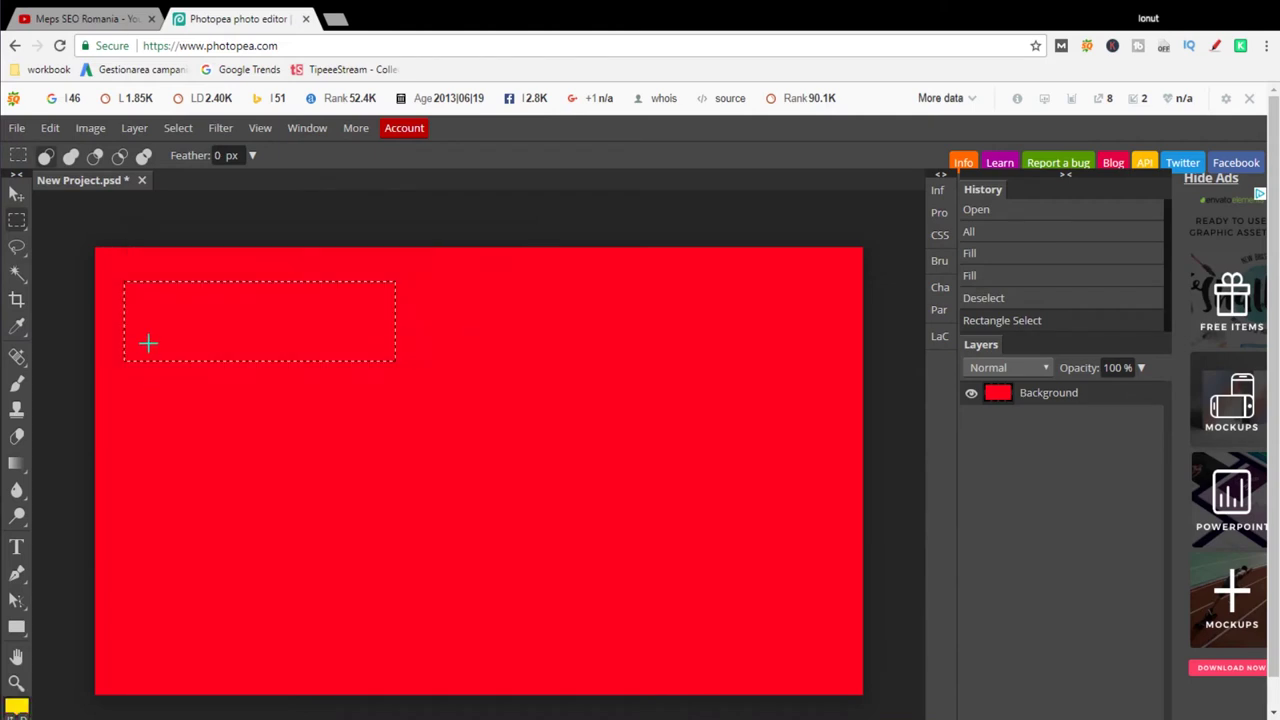
click(49, 128)
click(66, 371)
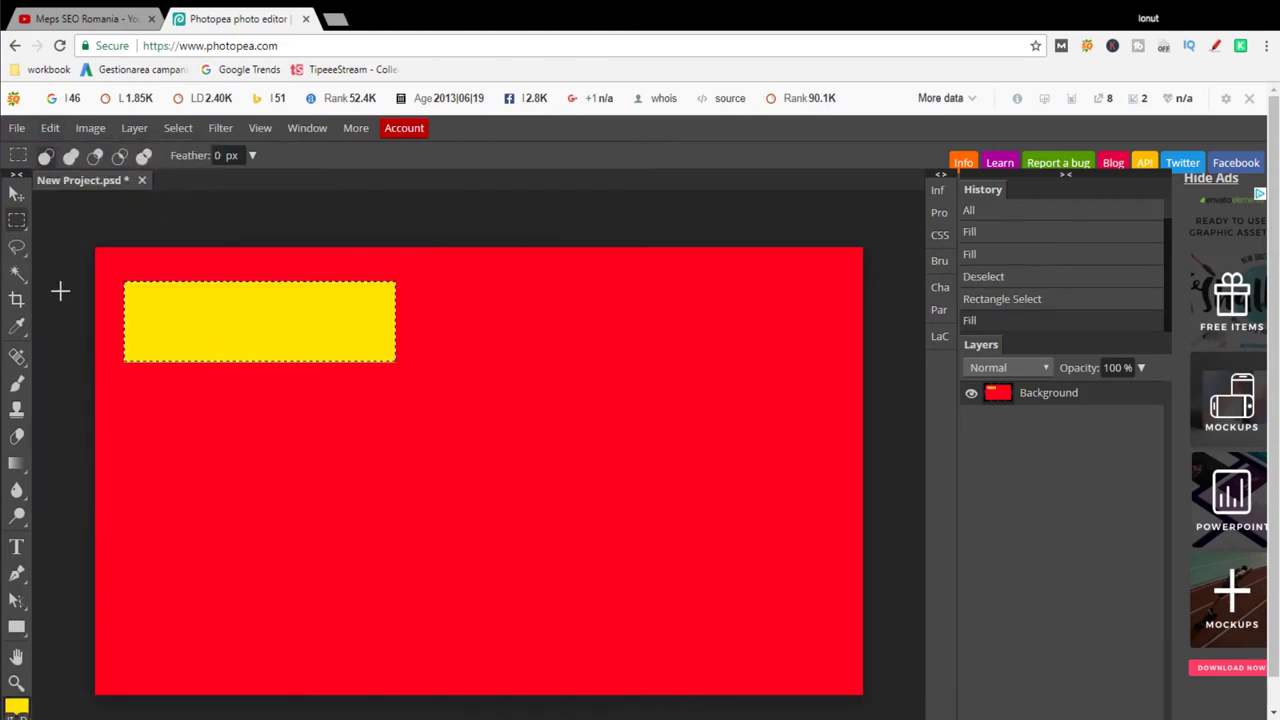
Clear the selection around the yellow box and marquee a small area inside it.
click(16, 547)
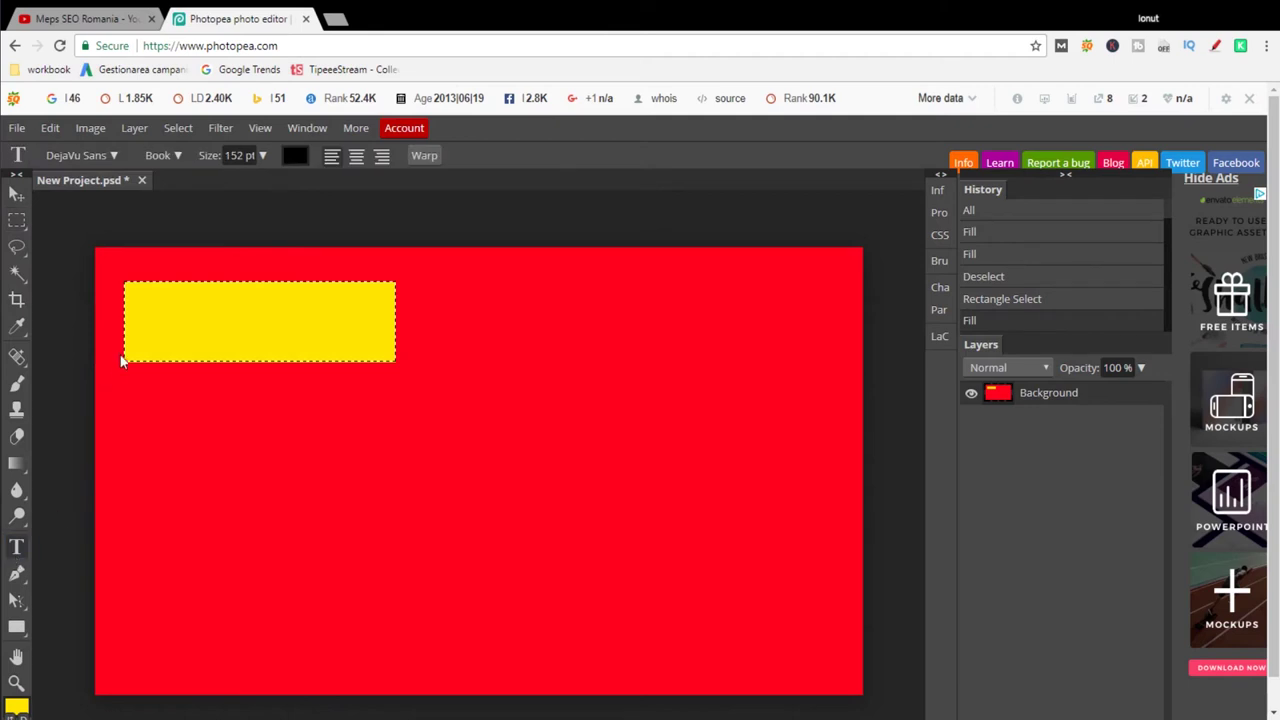
click(16, 220)
drag(151, 328, 69, 443)
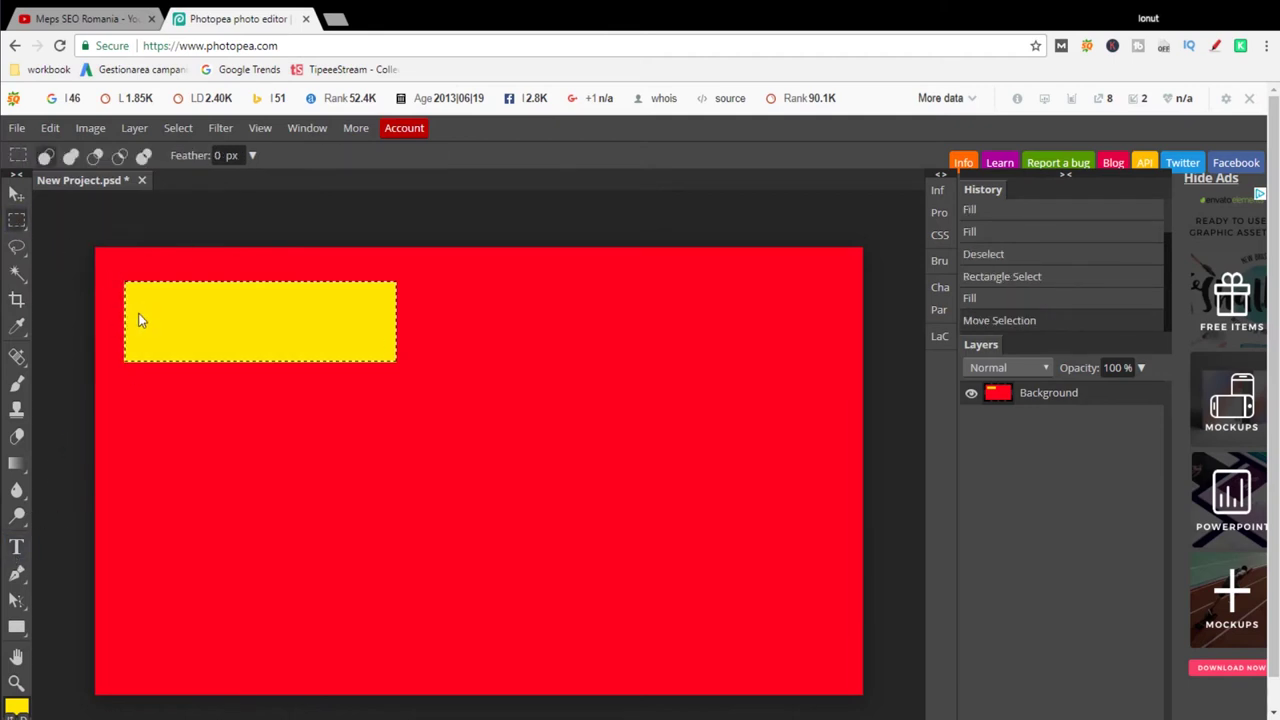
click(138, 316)
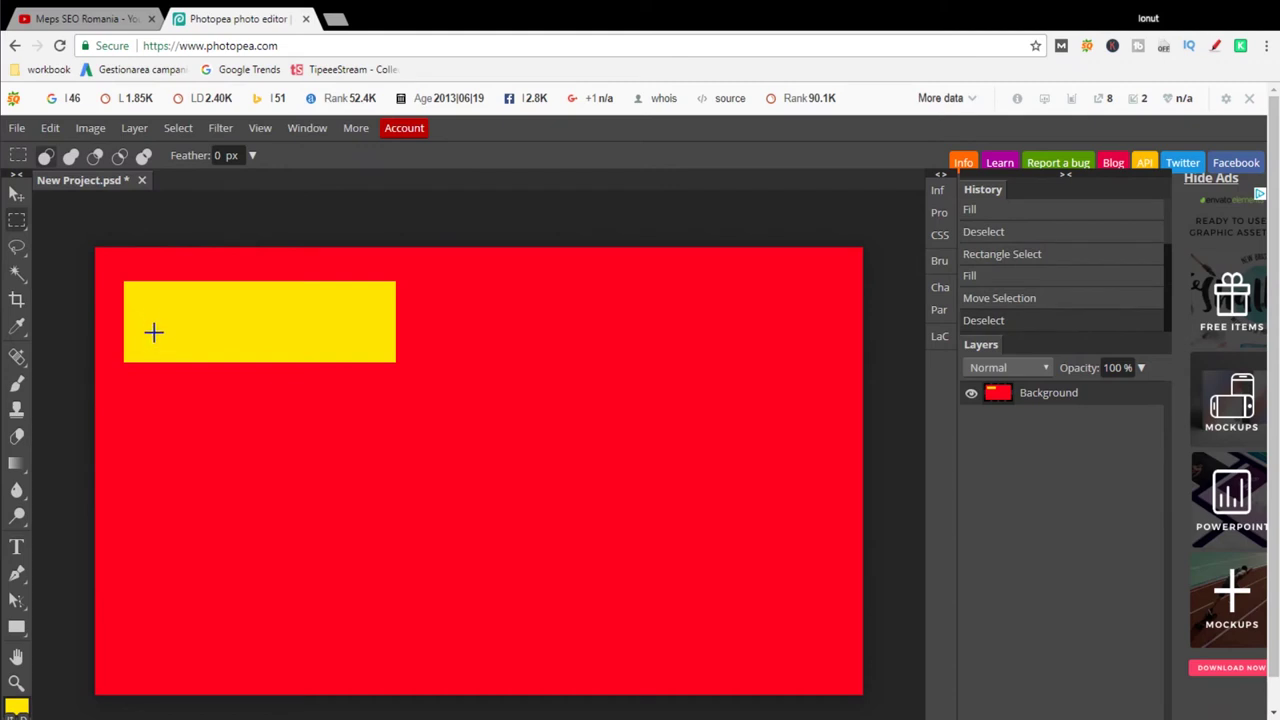
drag(189, 350, 148, 312)
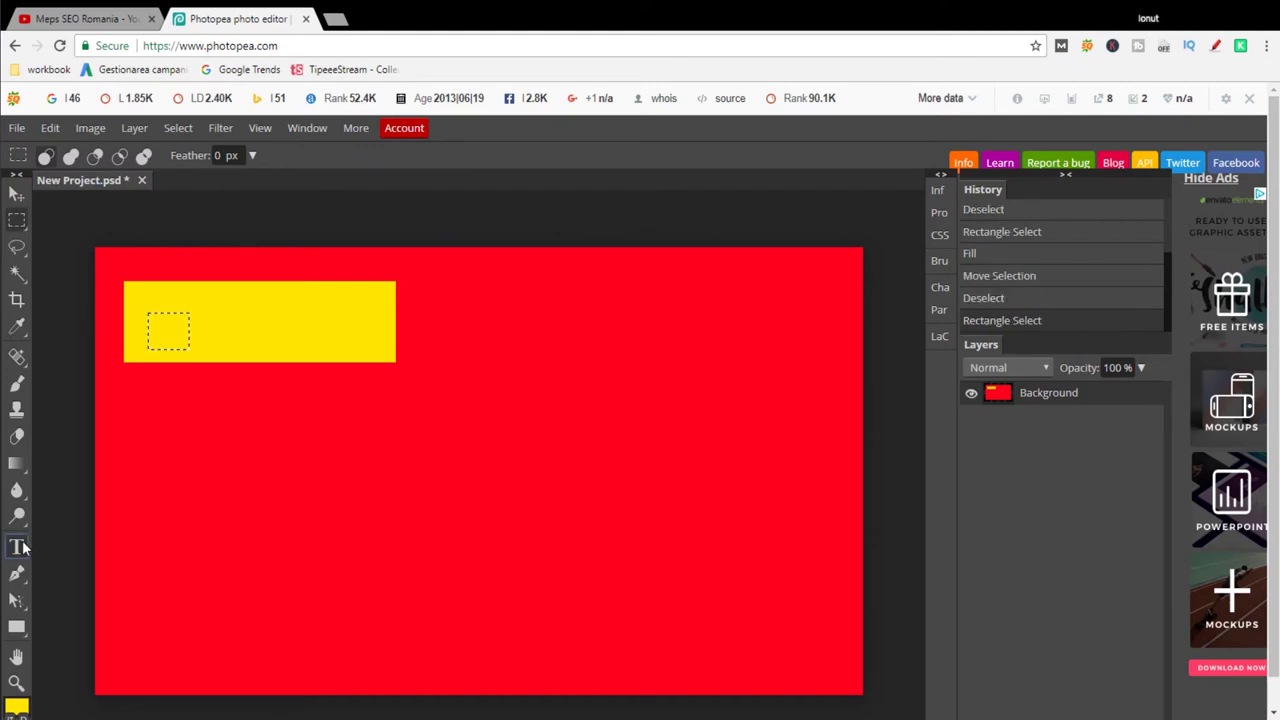
Type the word 'text' inside the yellow box and commit it.
click(16, 546)
click(176, 318)
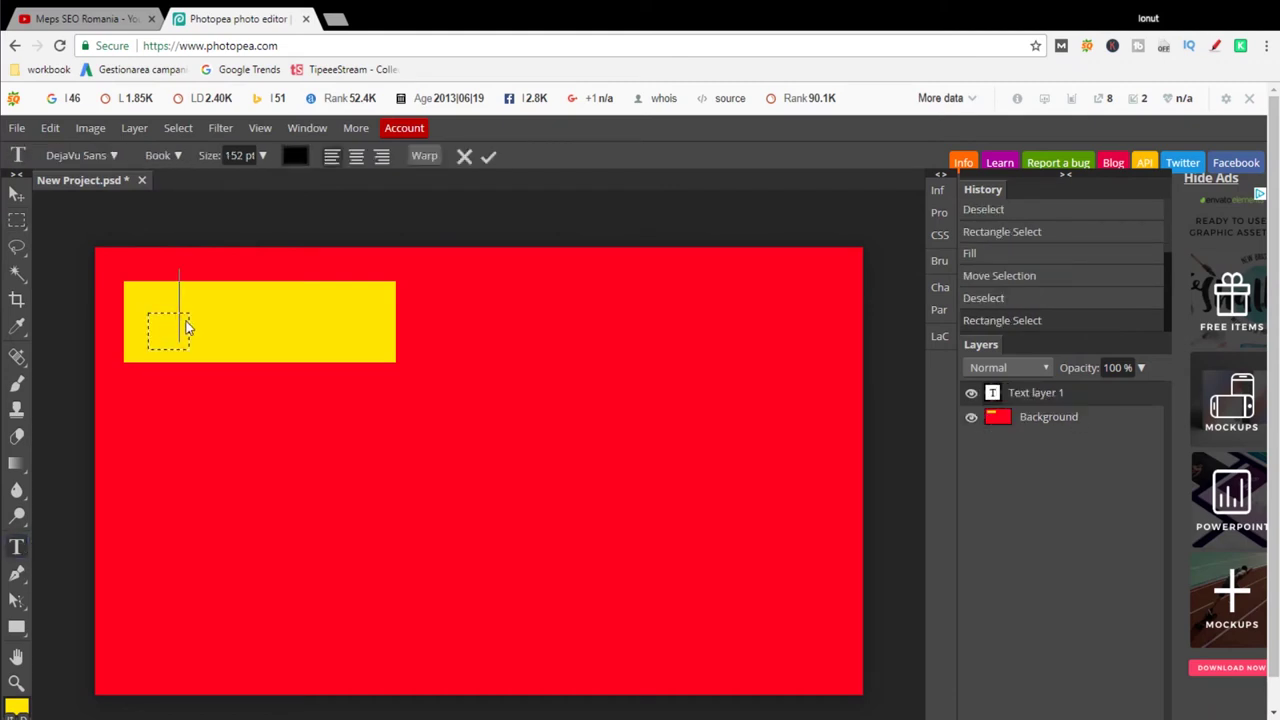
text(te)
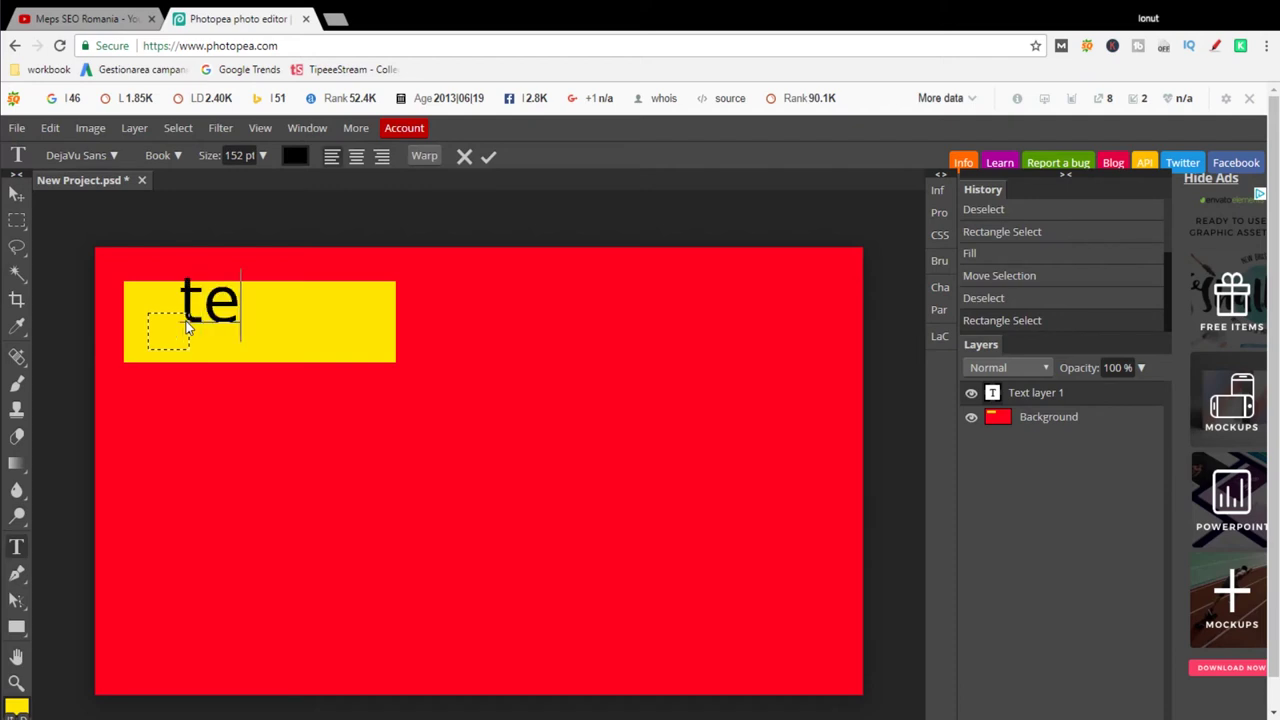
text(xt)
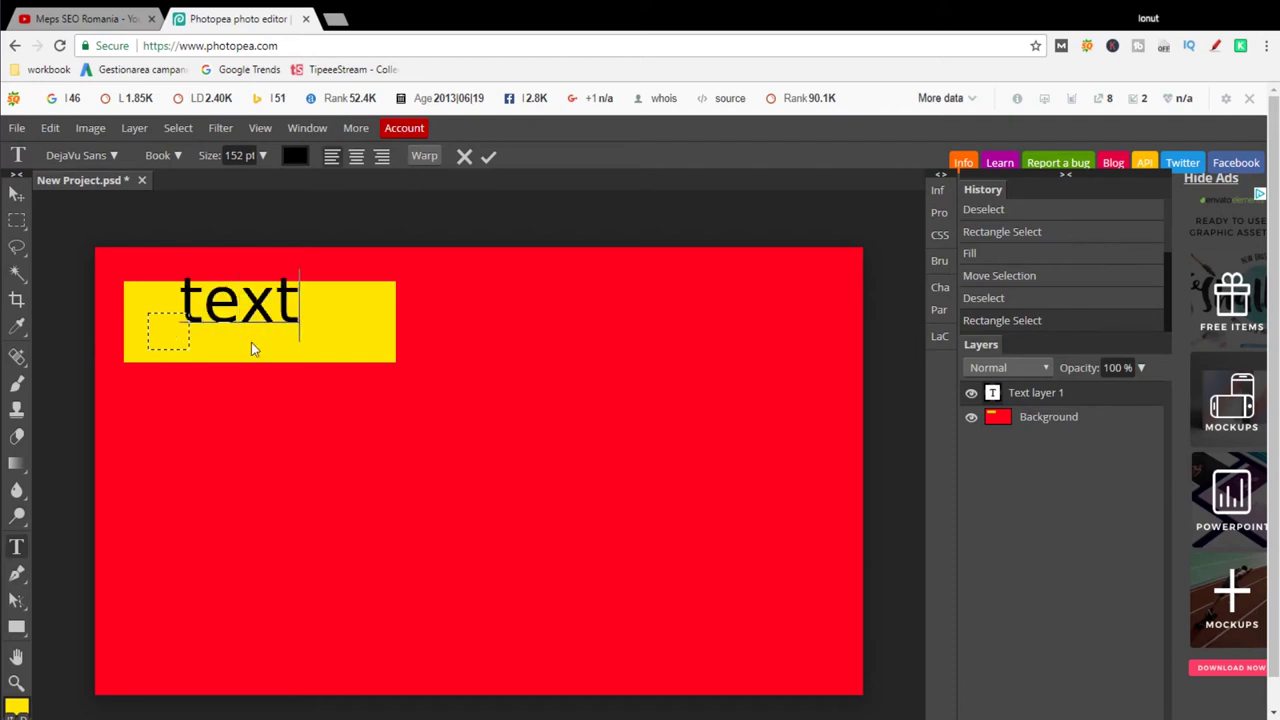
click(16, 193)
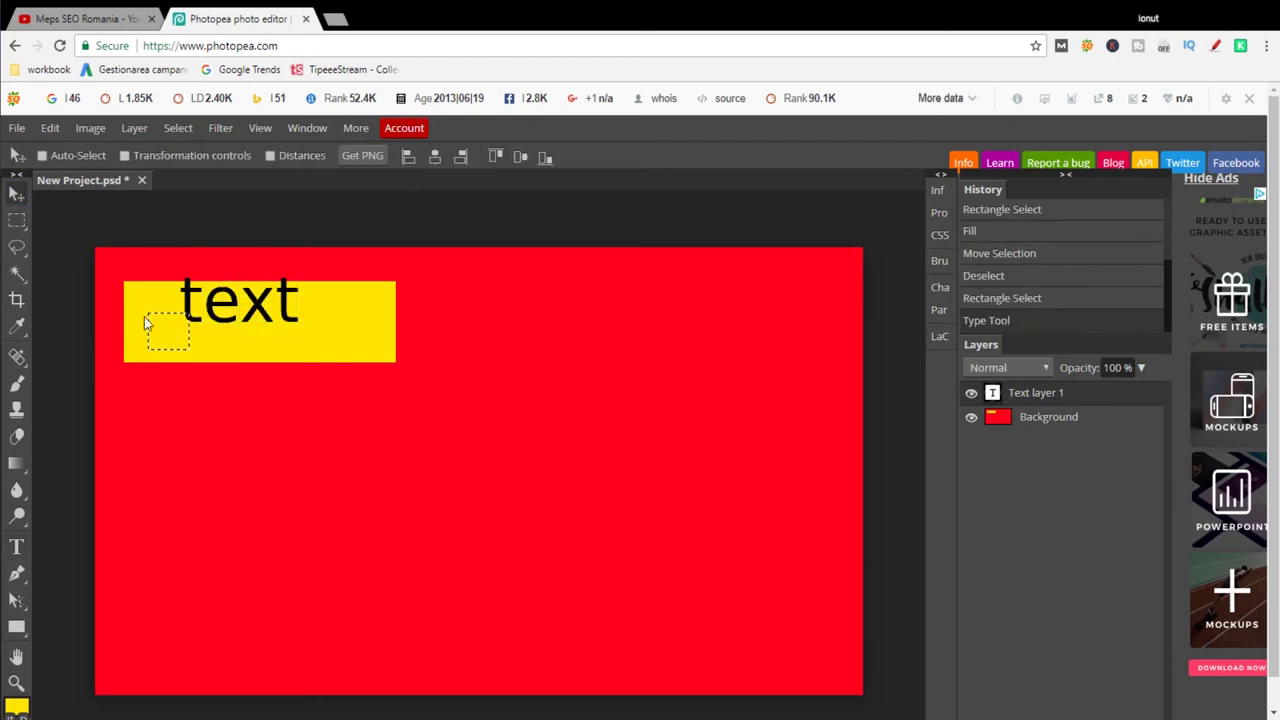
click(222, 322)
Clear the selection and move the text layer slightly down and left.
click(15, 221)
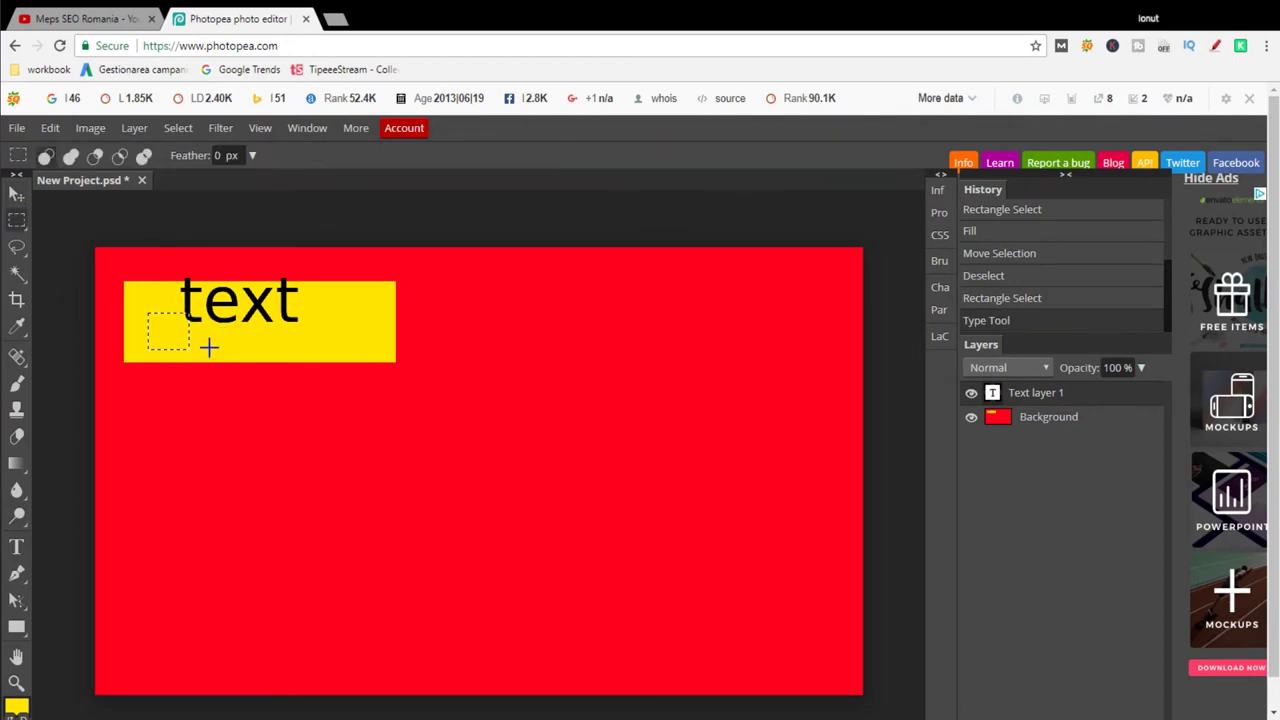
click(200, 342)
click(17, 212)
click(17, 195)
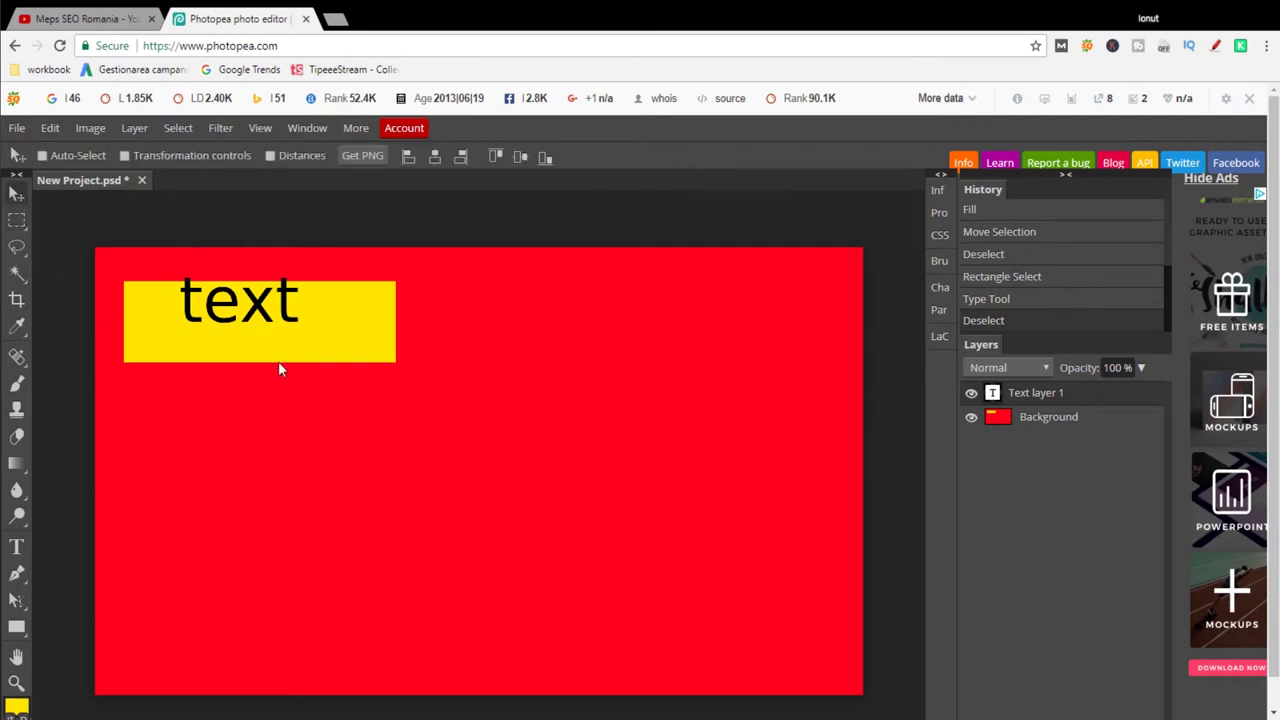
drag(253, 318, 248, 340)
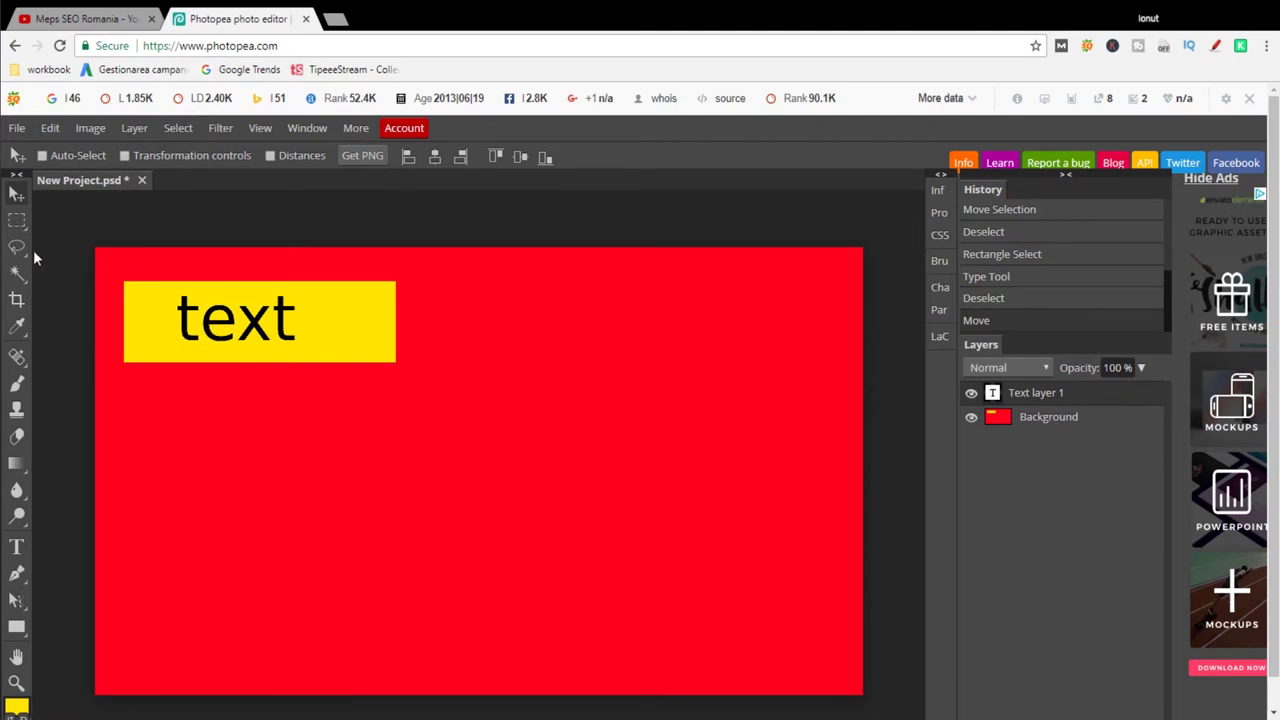
Reselect and confirm the text, then hide and re-show the red Background layer.
click(16, 546)
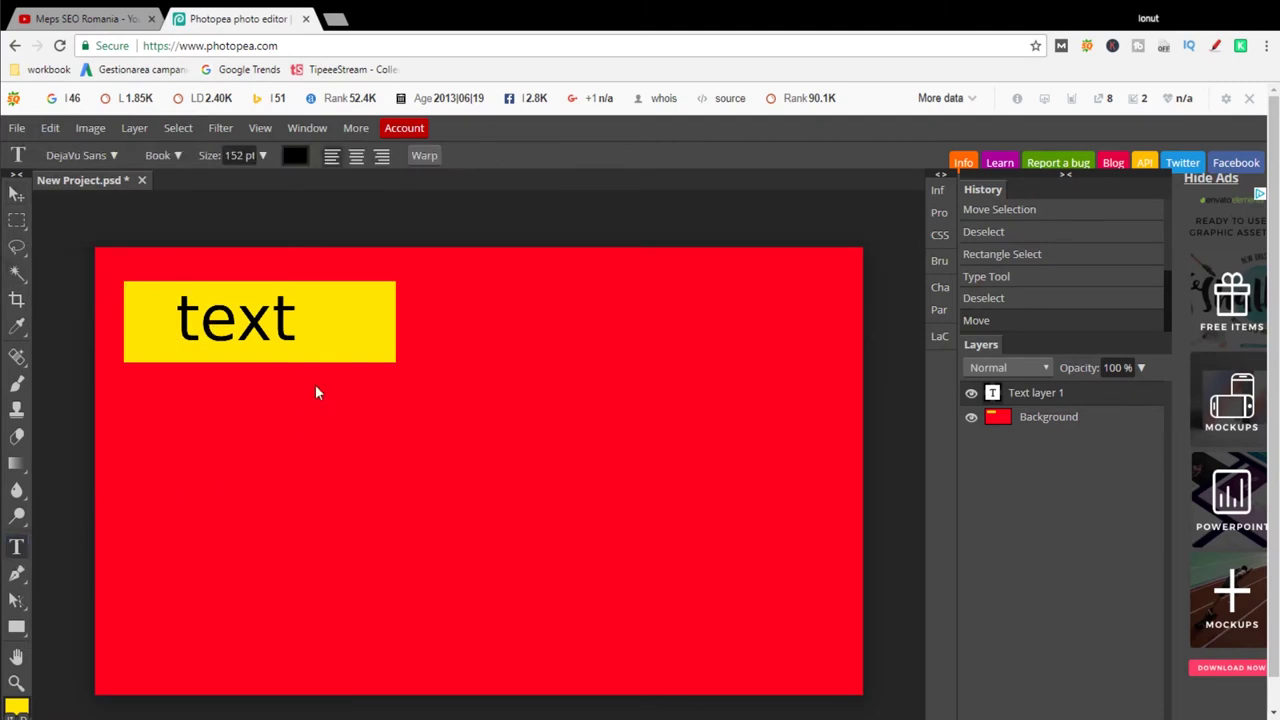
double_click(280, 318)
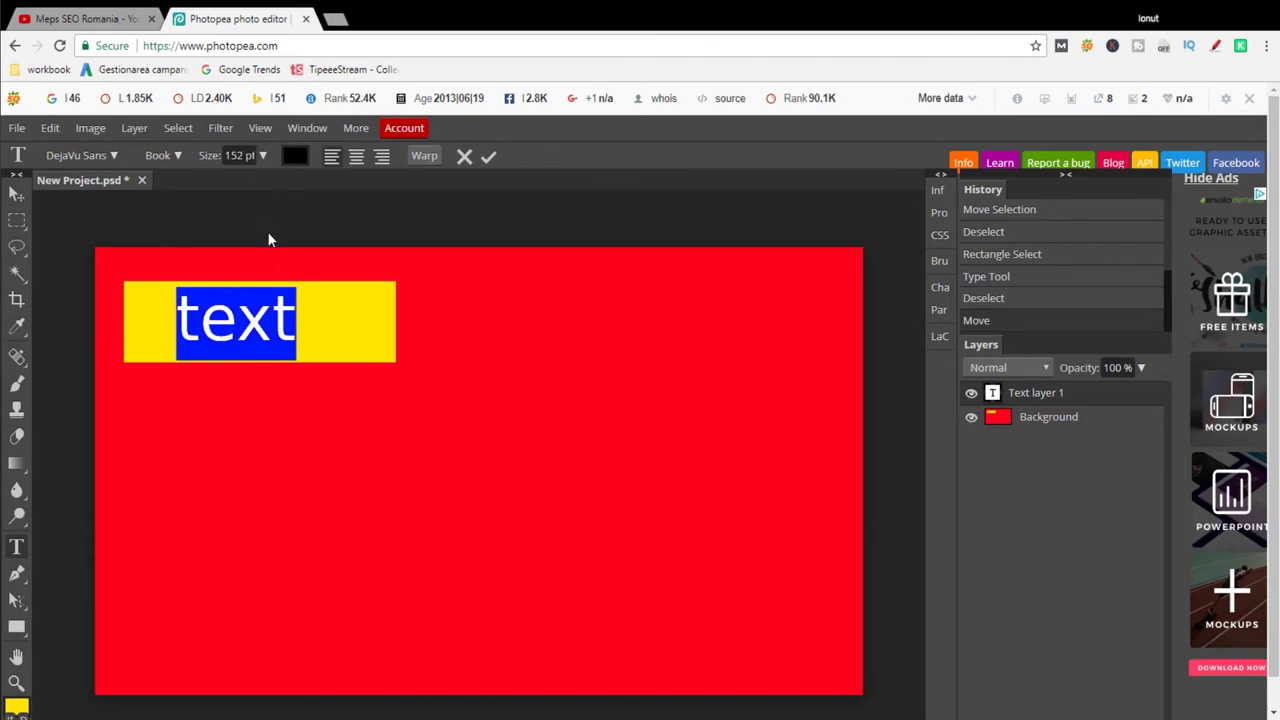
click(489, 158)
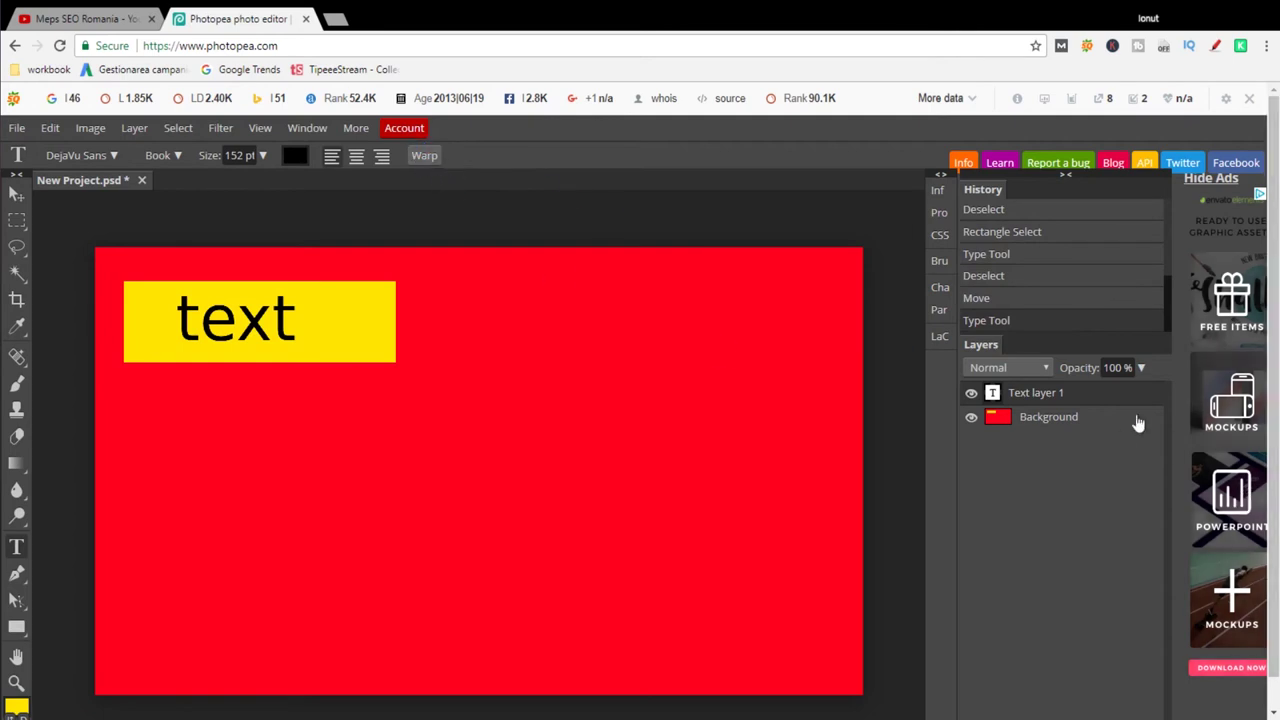
click(971, 419)
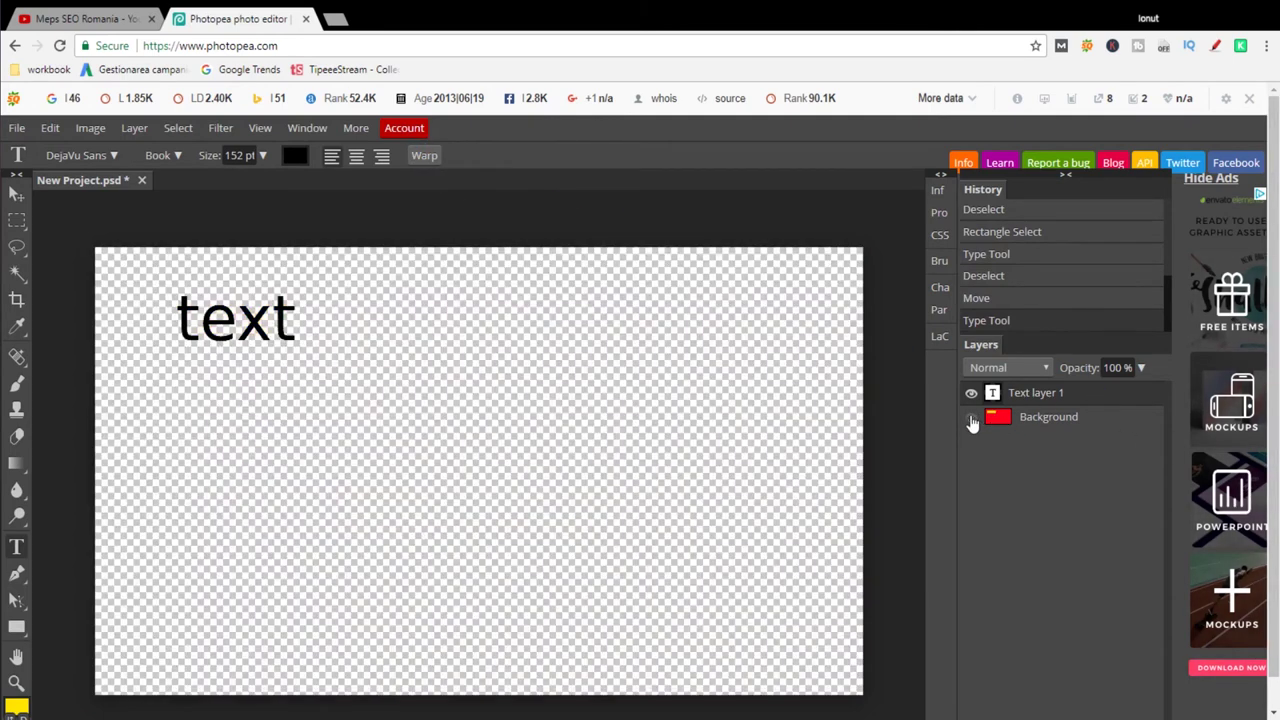
click(971, 419)
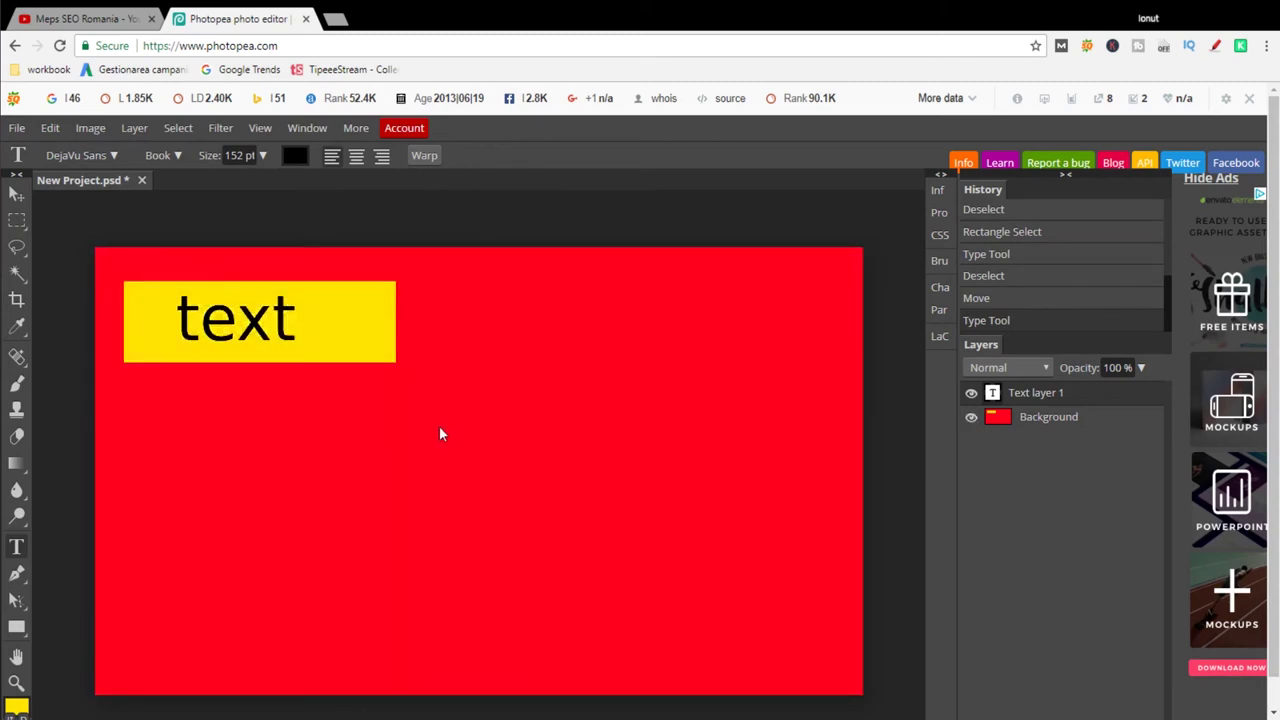
Open the portrait photo and lasso a freehand selection around the woman.
click(18, 130)
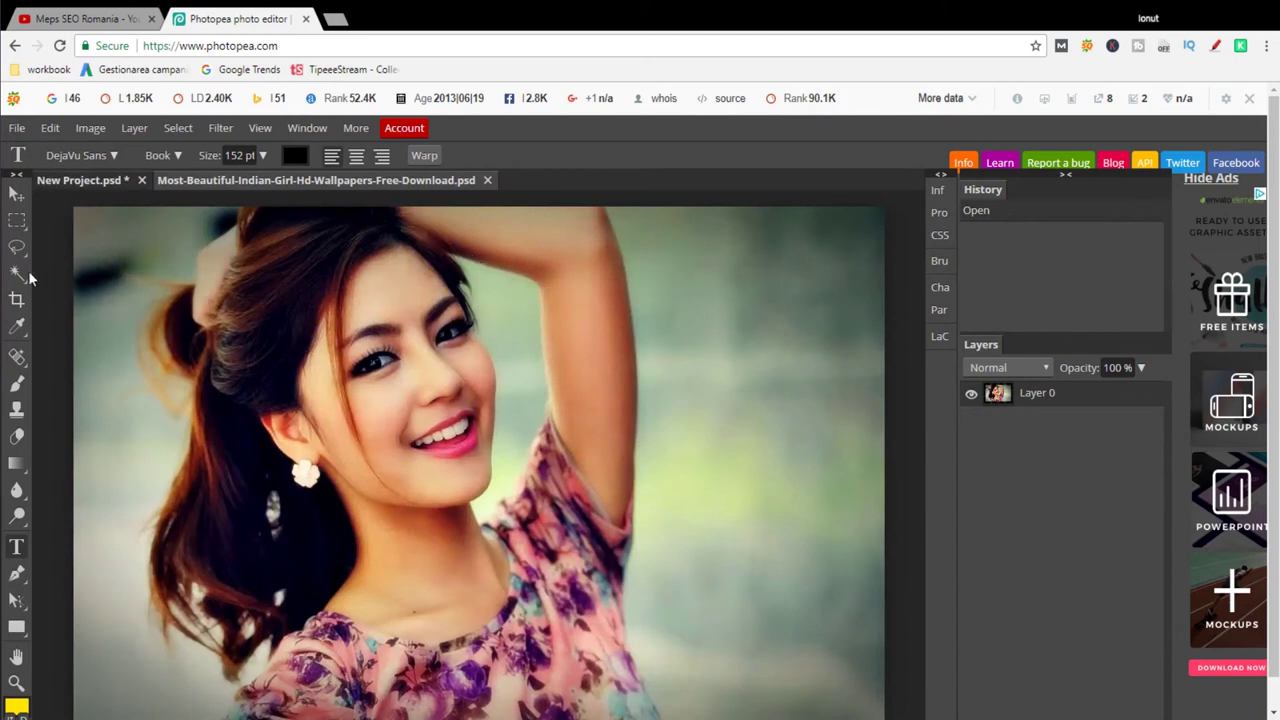
right_click(20, 272)
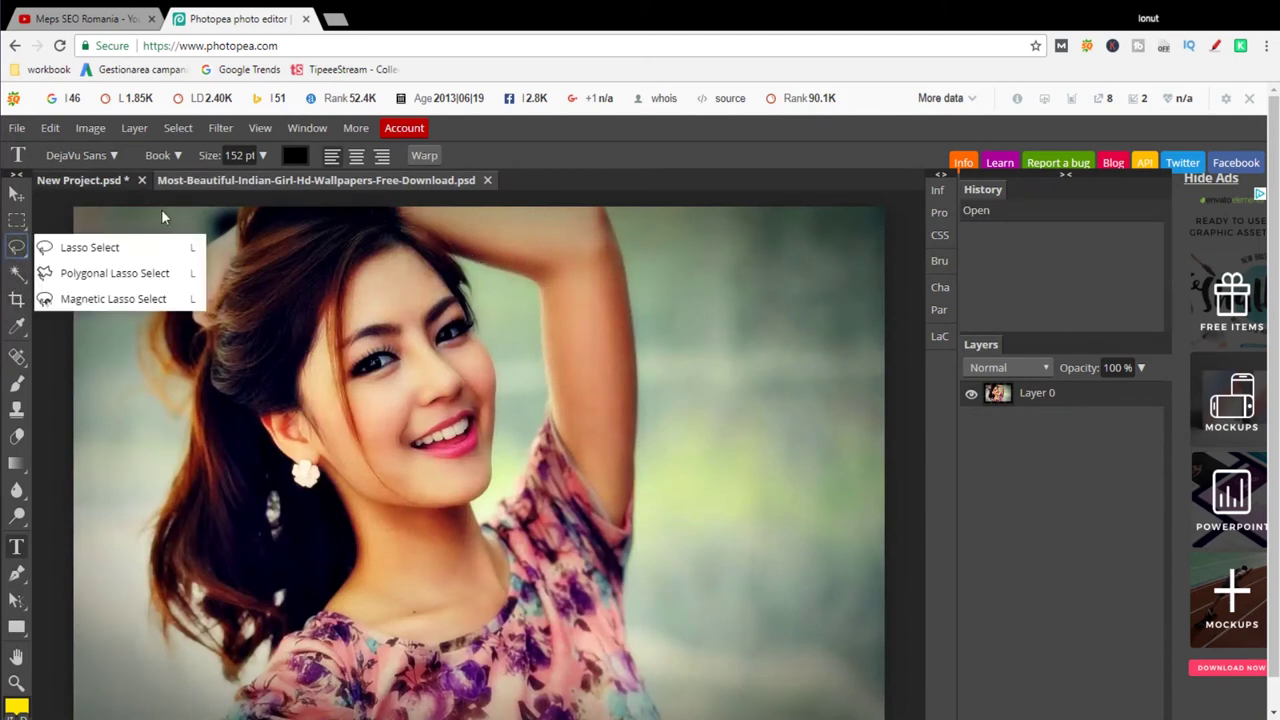
click(60, 246)
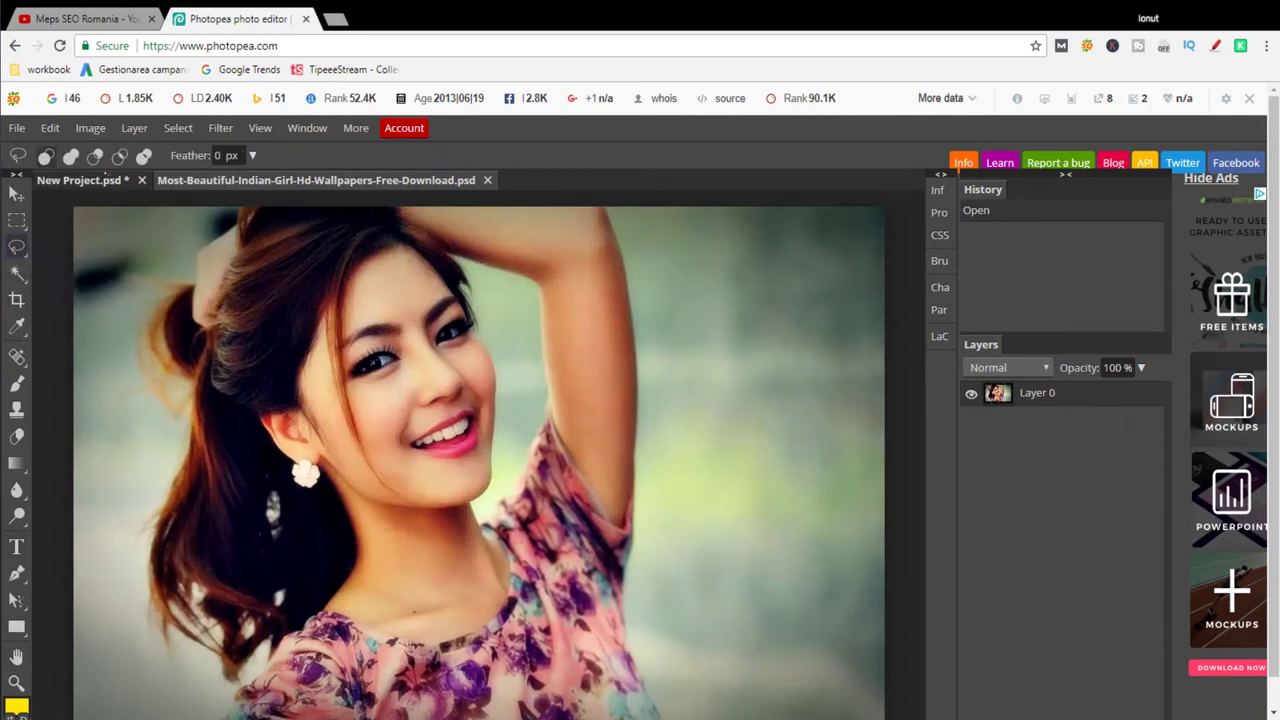
mouse_move(140, 214)
mouse_down()
mouse_move(107, 497)
mouse_move(106, 646)
mouse_up()
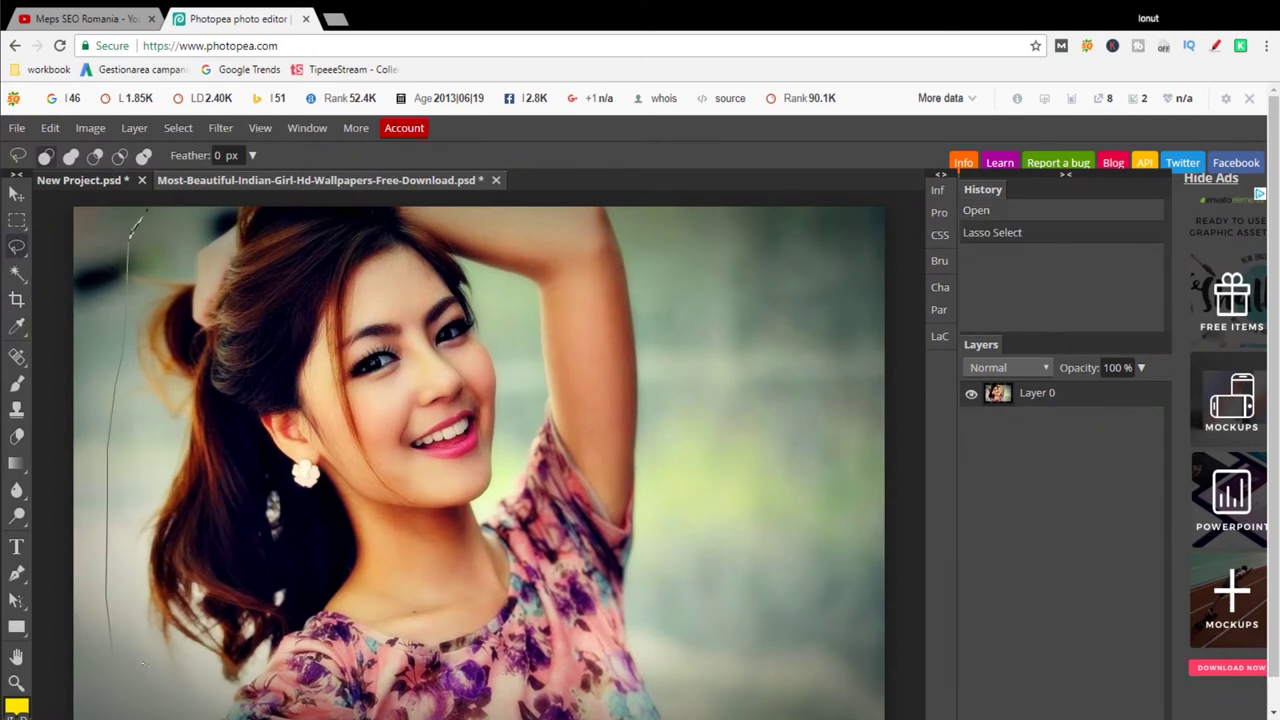
mouse_move(230, 712)
mouse_down()
mouse_move(378, 703)
mouse_move(616, 643)
mouse_move(670, 486)
mouse_move(675, 378)
mouse_move(655, 250)
mouse_up()
drag(518, 174, 115, 162)
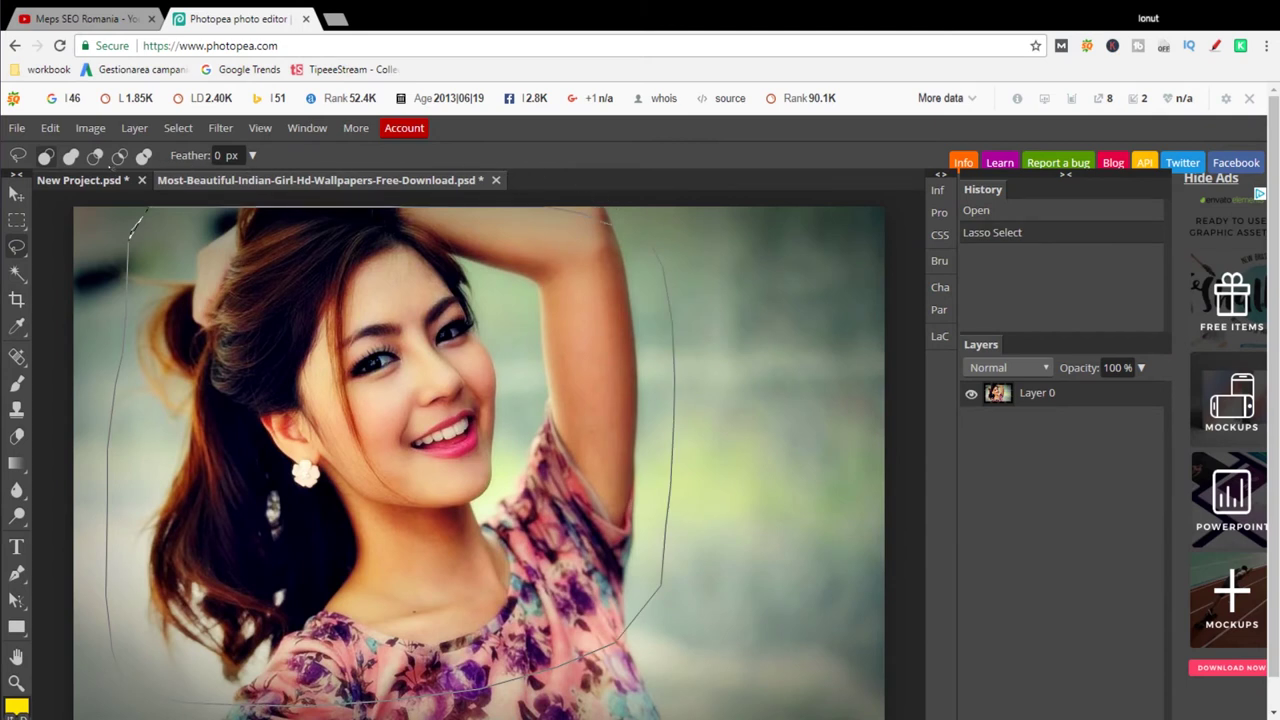
drag(143, 213, 147, 214)
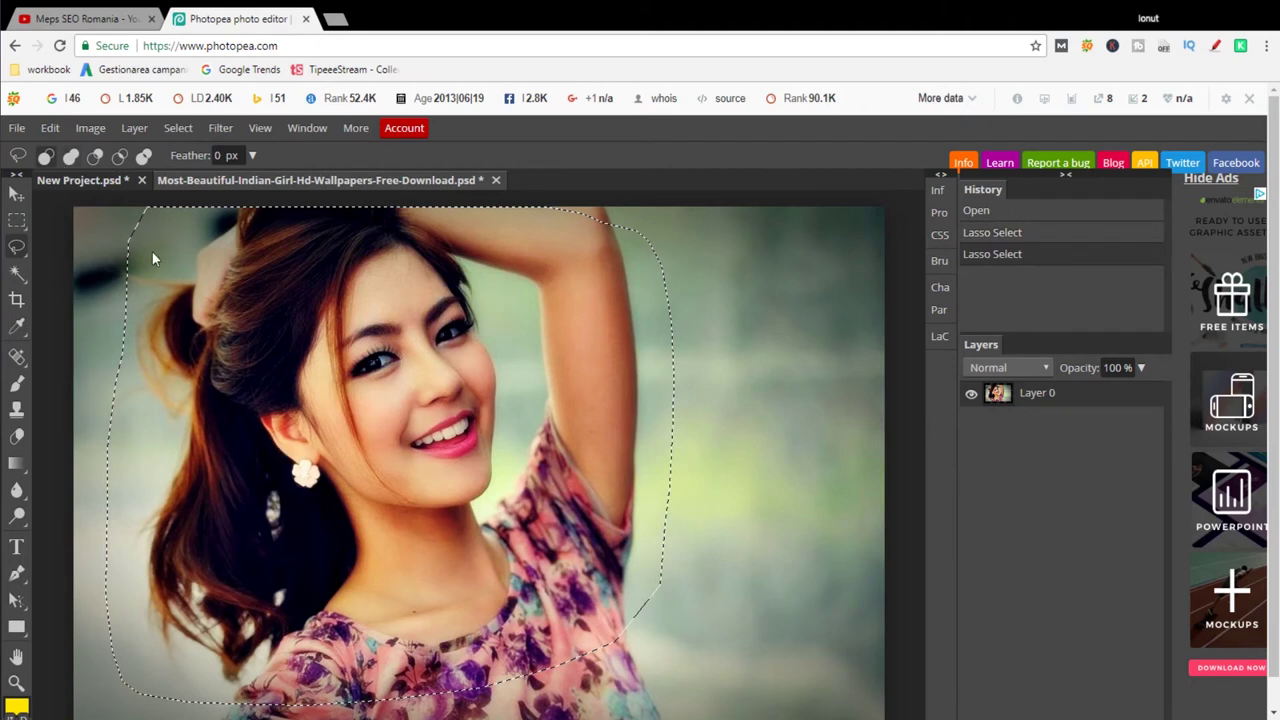
click(50, 128)
Copy the lasso cut-out, paste it into New Project and move it right.
click(90, 262)
click(97, 181)
click(50, 128)
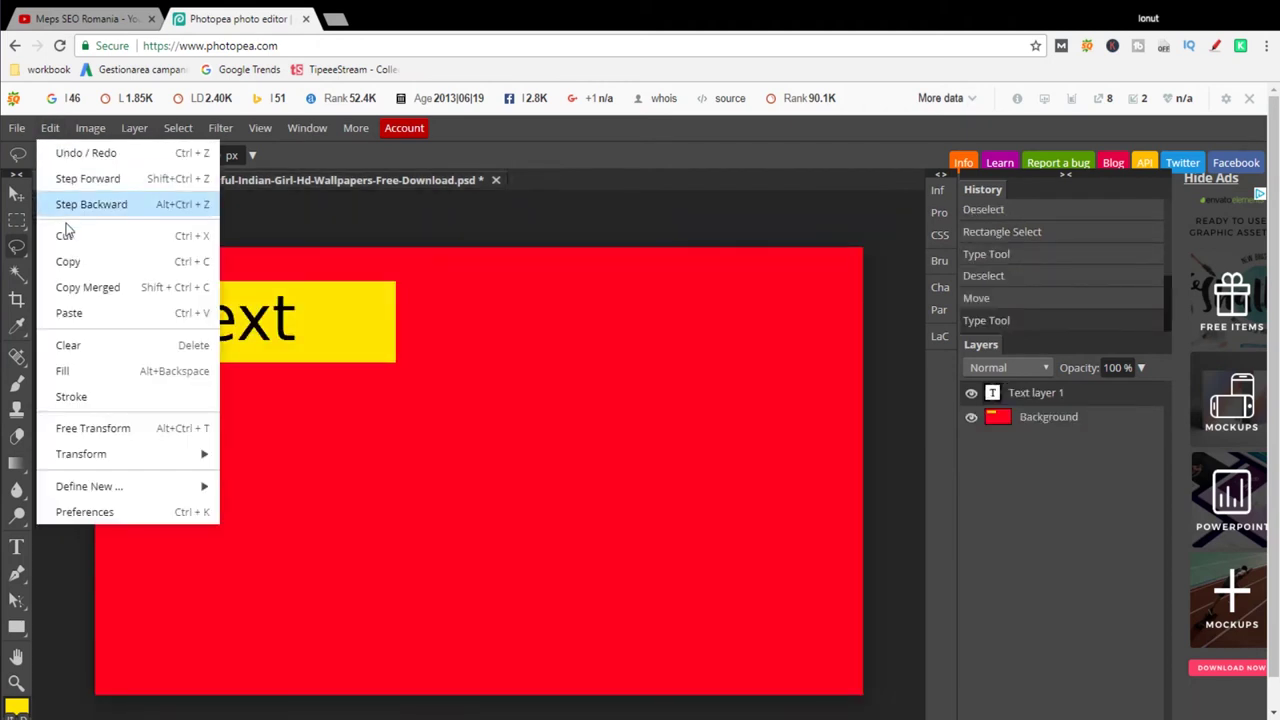
click(70, 313)
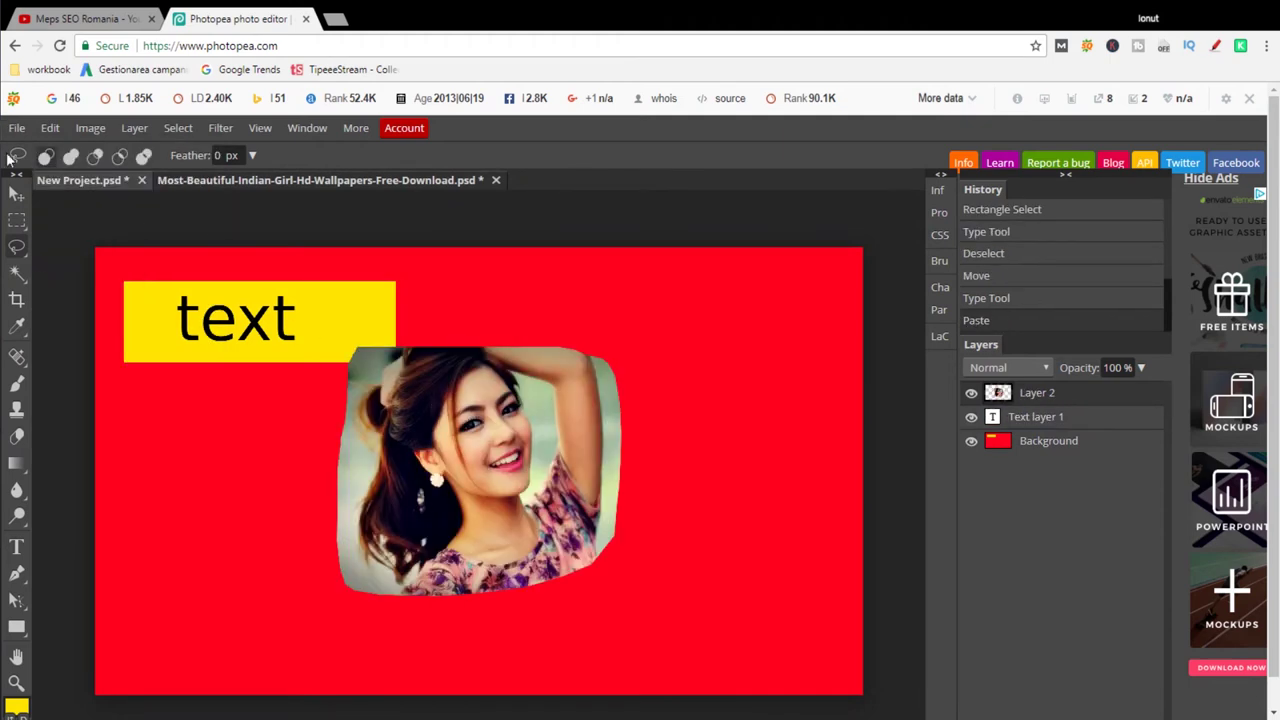
click(16, 193)
drag(423, 507, 587, 500)
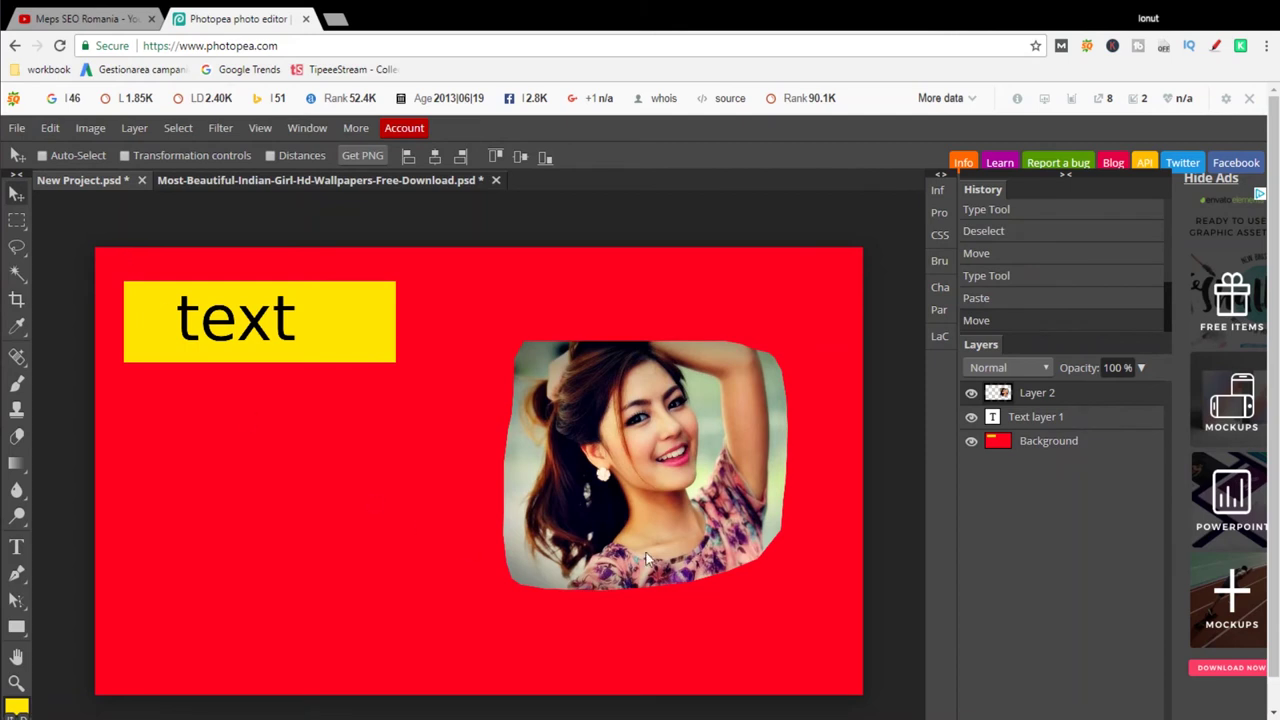
Free Transform the pasted portrait to enlarge it, then move it up and left.
right_click(16, 220)
click(100, 220)
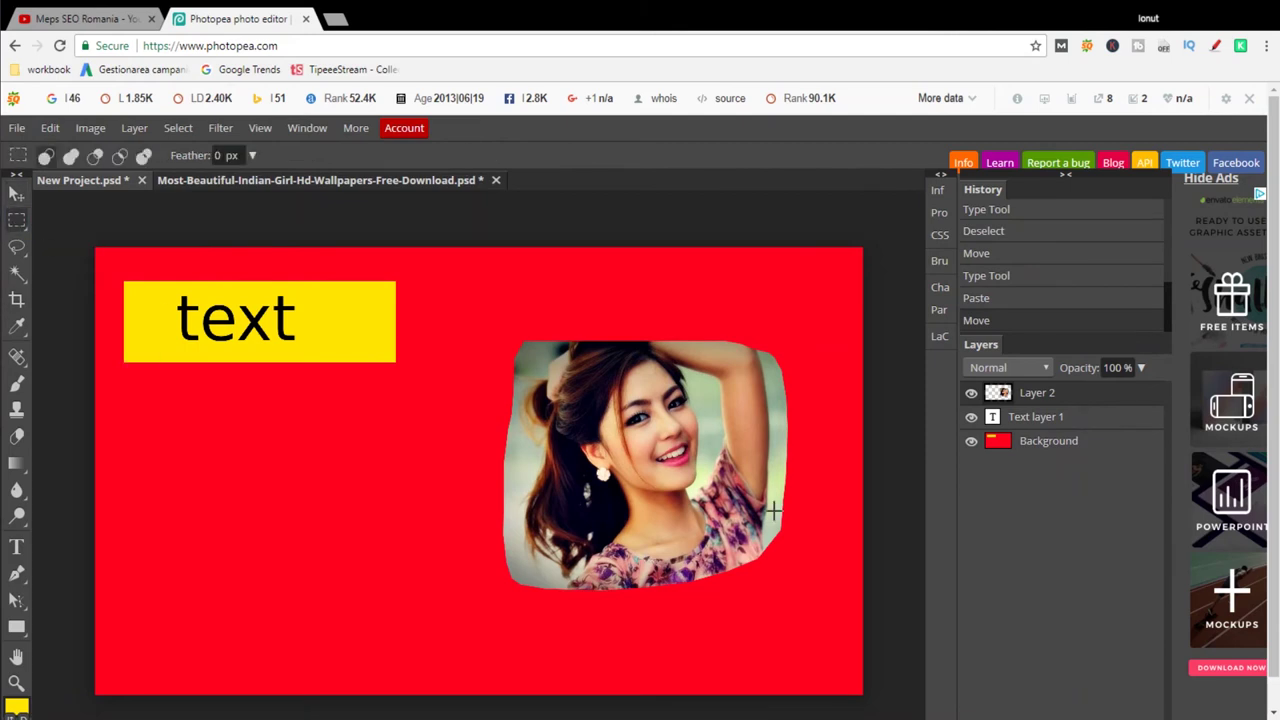
mouse_move(498, 310)
mouse_down()
mouse_move(708, 620)
mouse_move(797, 620)
mouse_up()
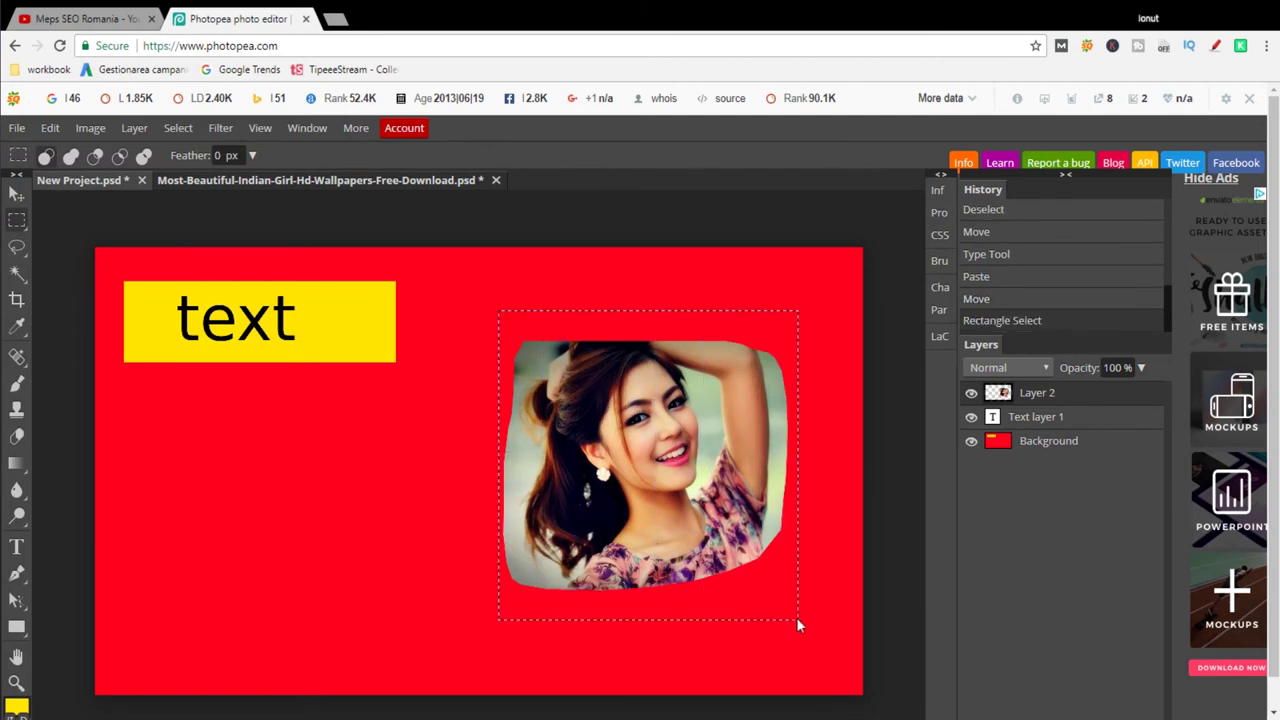
click(53, 128)
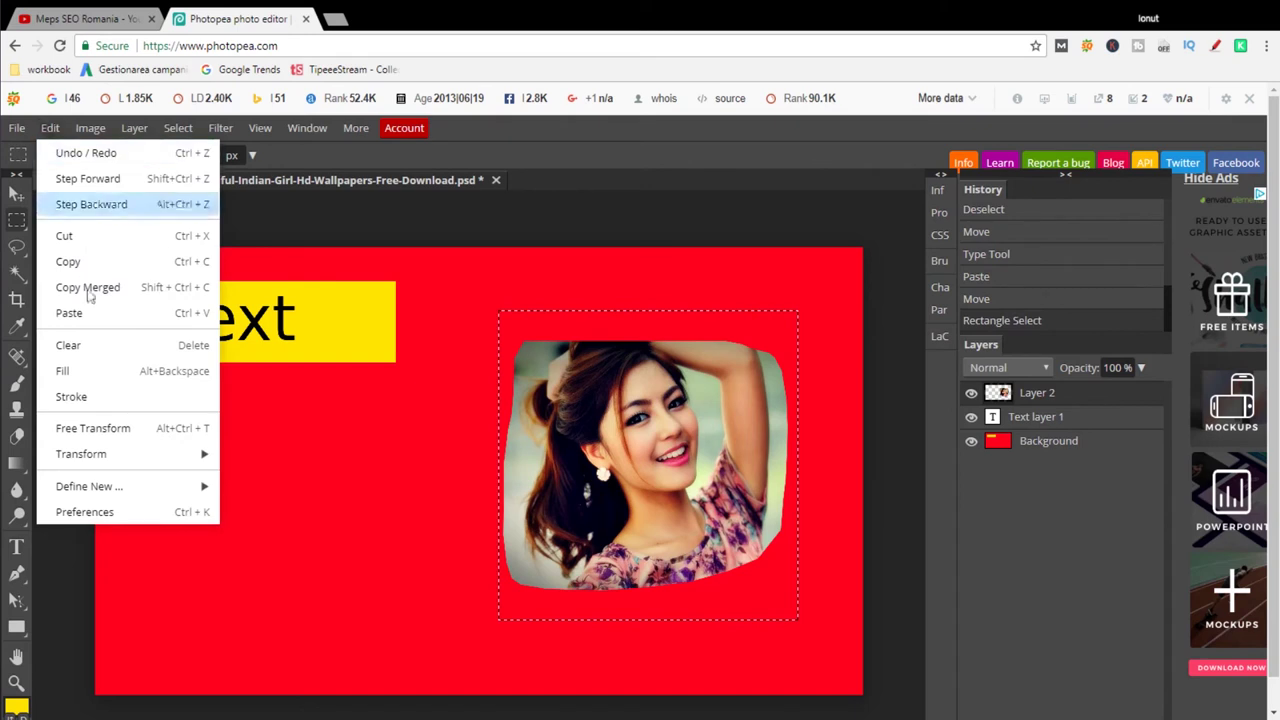
click(92, 428)
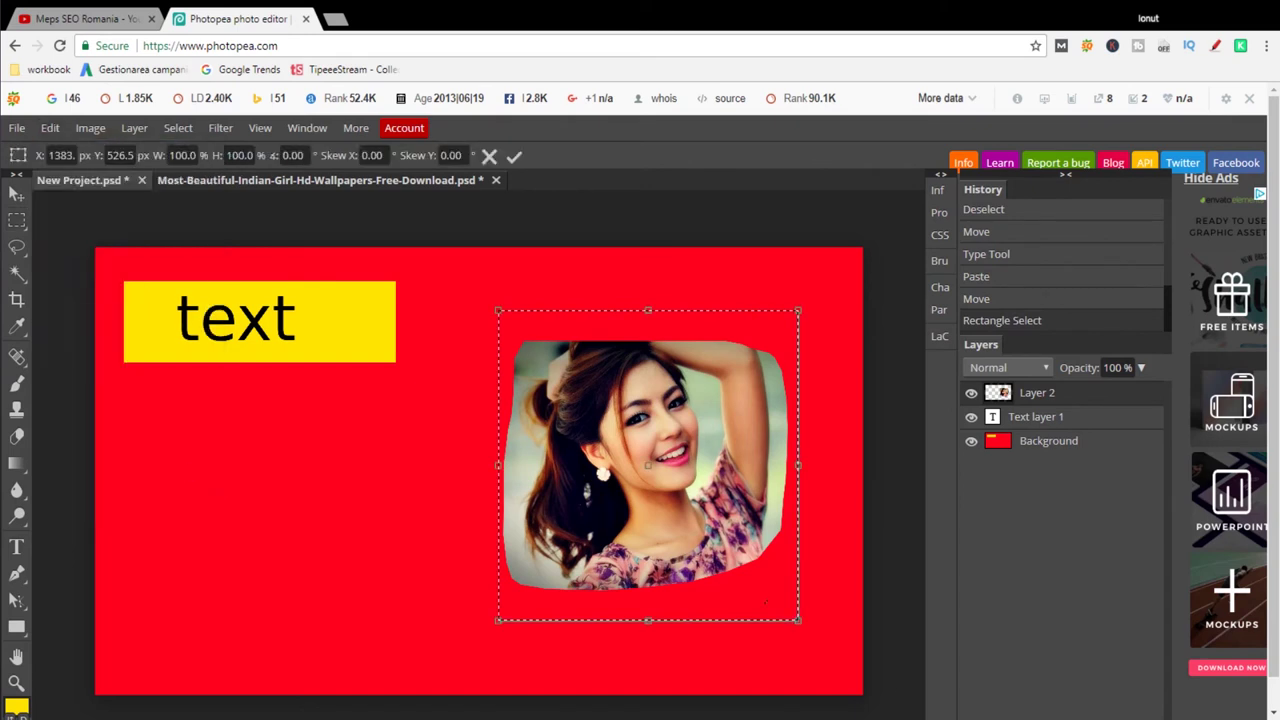
mouse_move(797, 620)
mouse_down()
mouse_move(862, 703)
mouse_move(901, 719)
mouse_up()
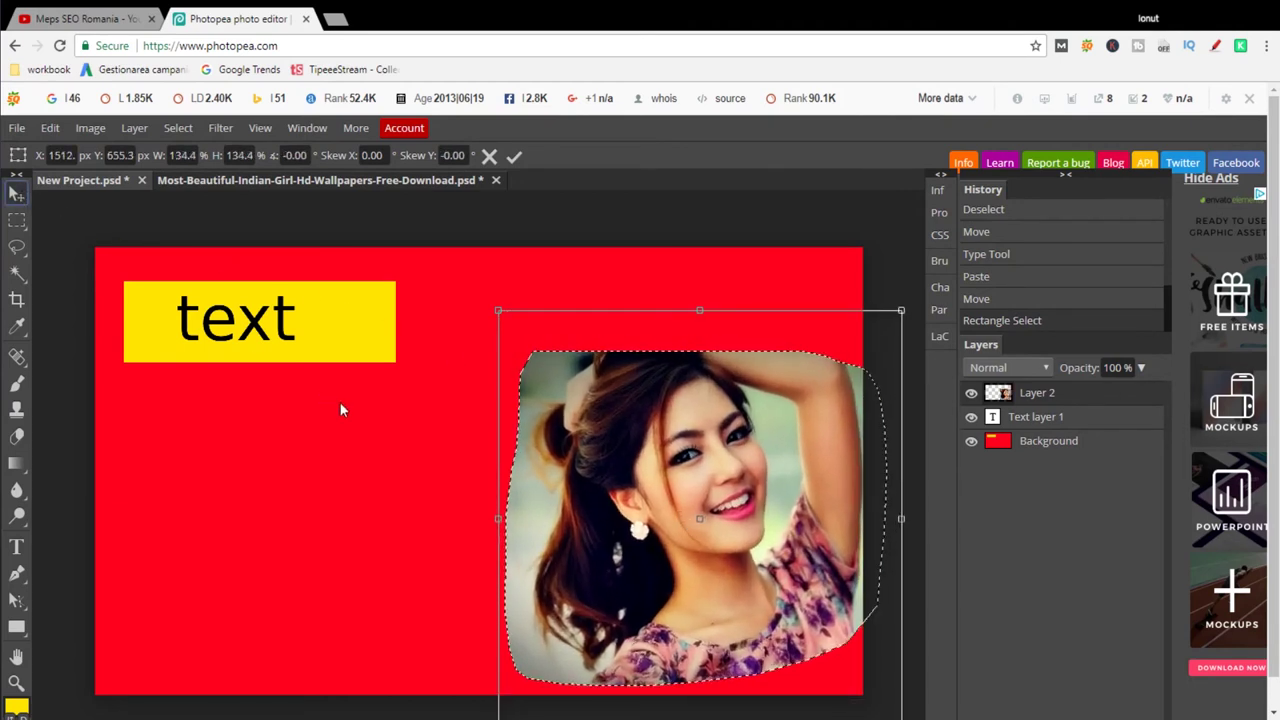
key(Return)
drag(563, 500, 525, 478)
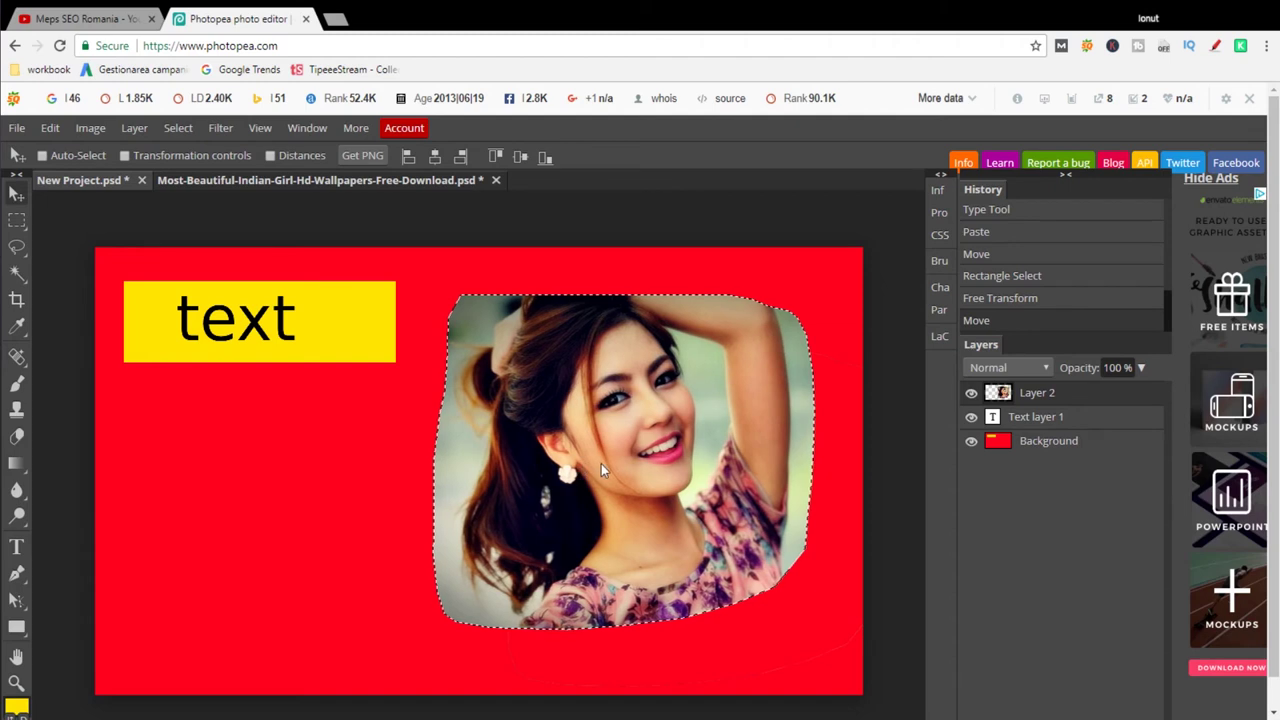
Push the portrait right to the canvas edge and clear its selection.
drag(601, 463, 630, 468)
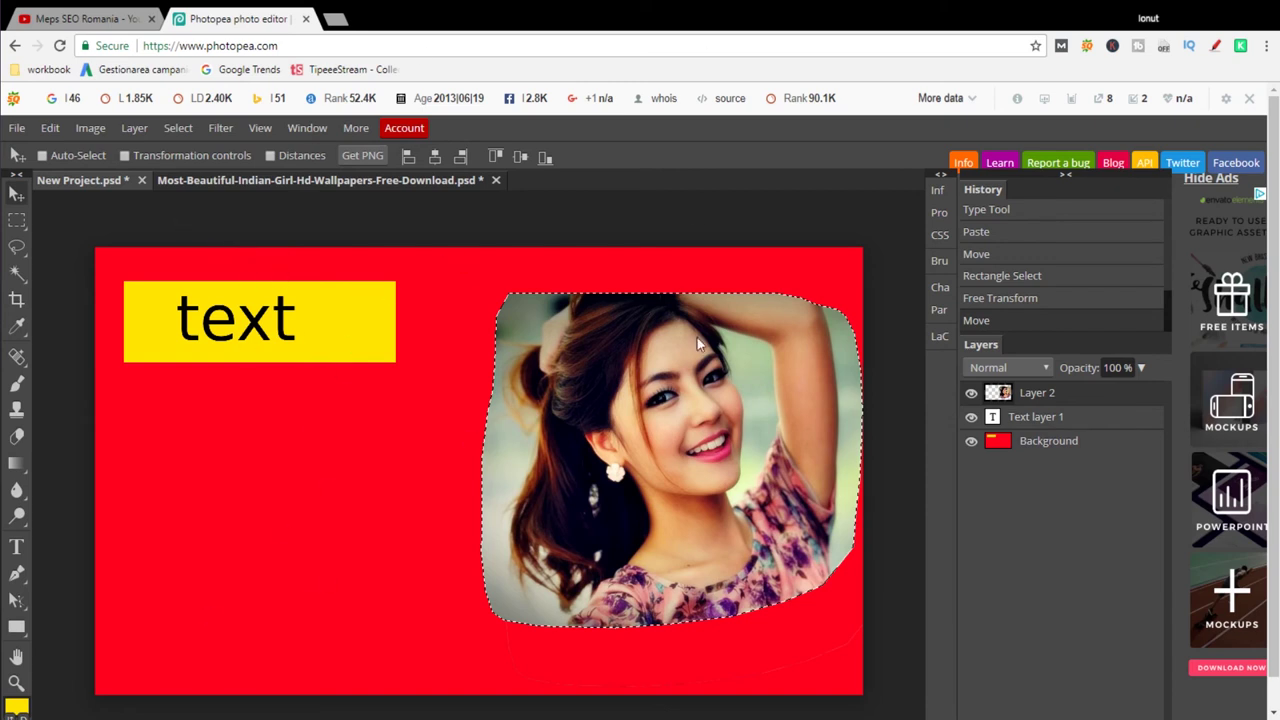
drag(704, 455, 729, 457)
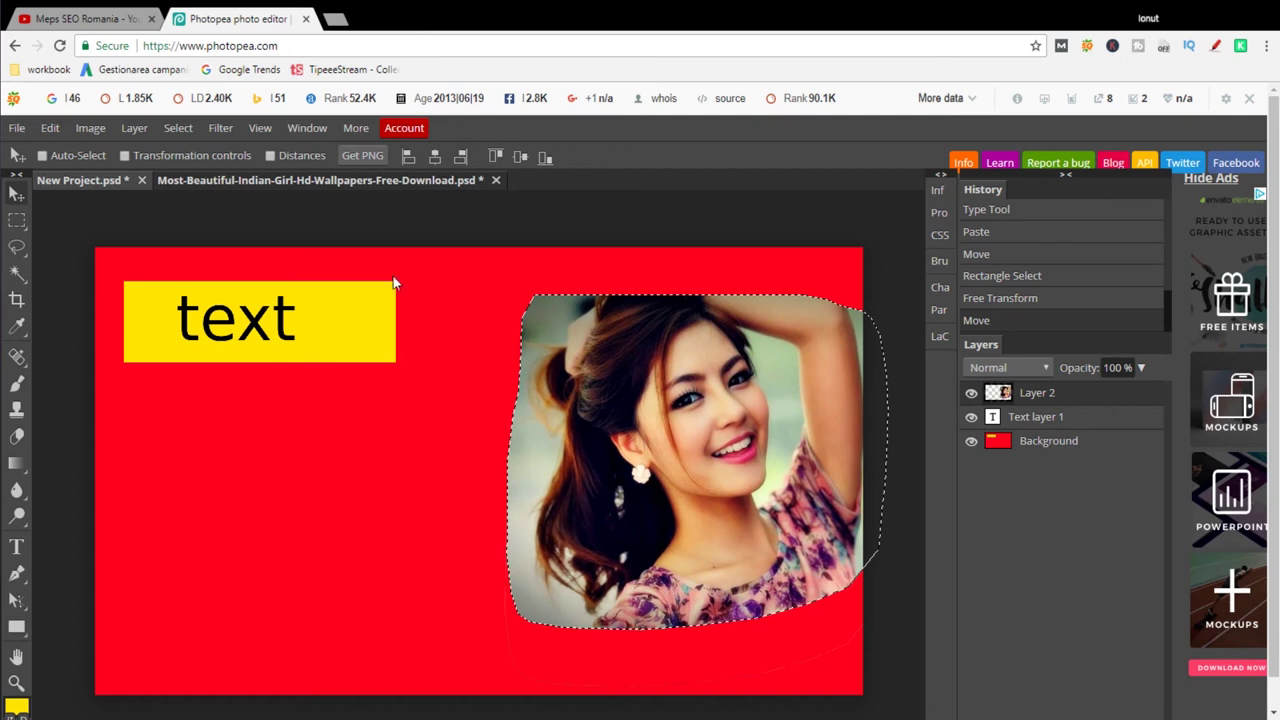
right_click(16, 220)
click(80, 220)
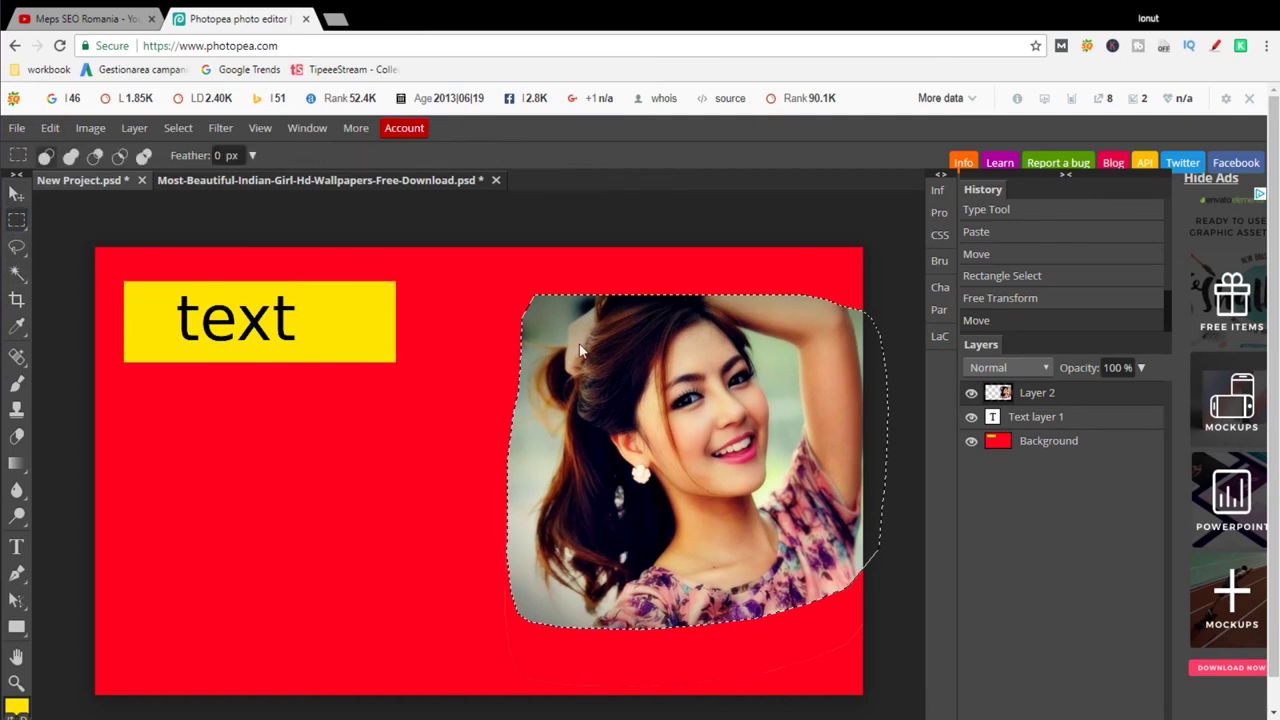
click(491, 342)
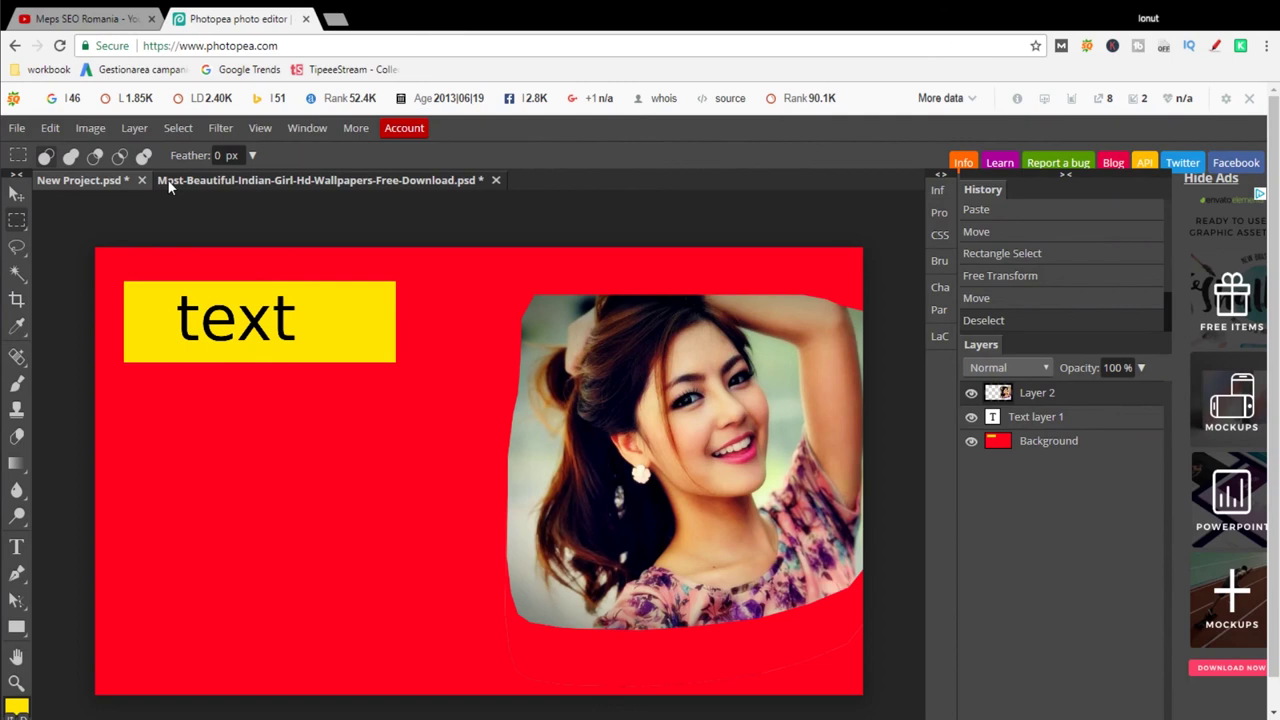
click(17, 128)
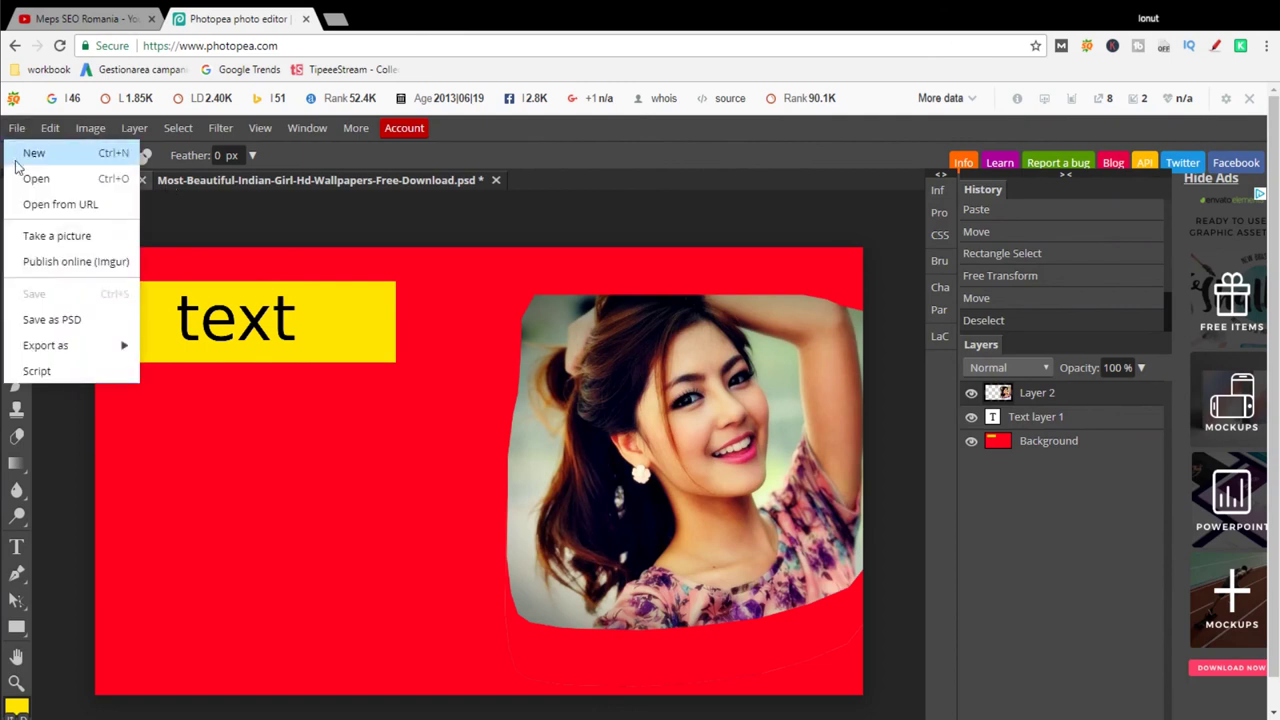
click(20, 155)
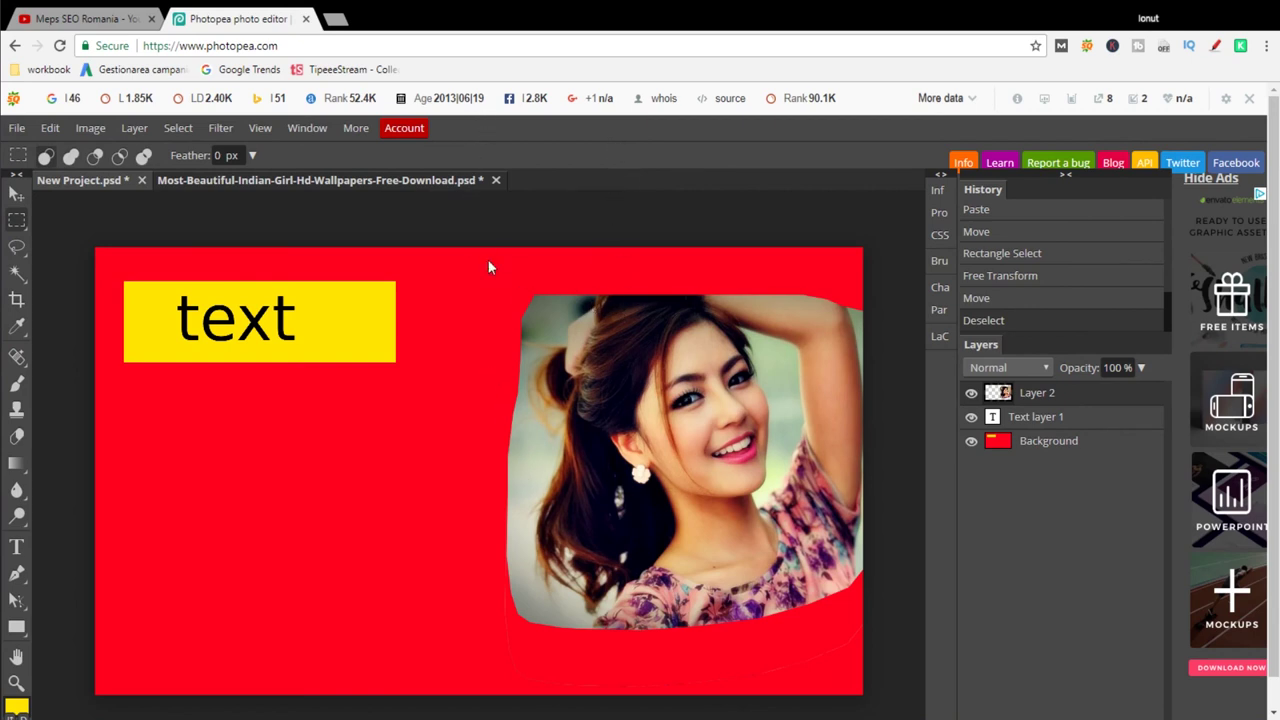
key(ctrl+v)
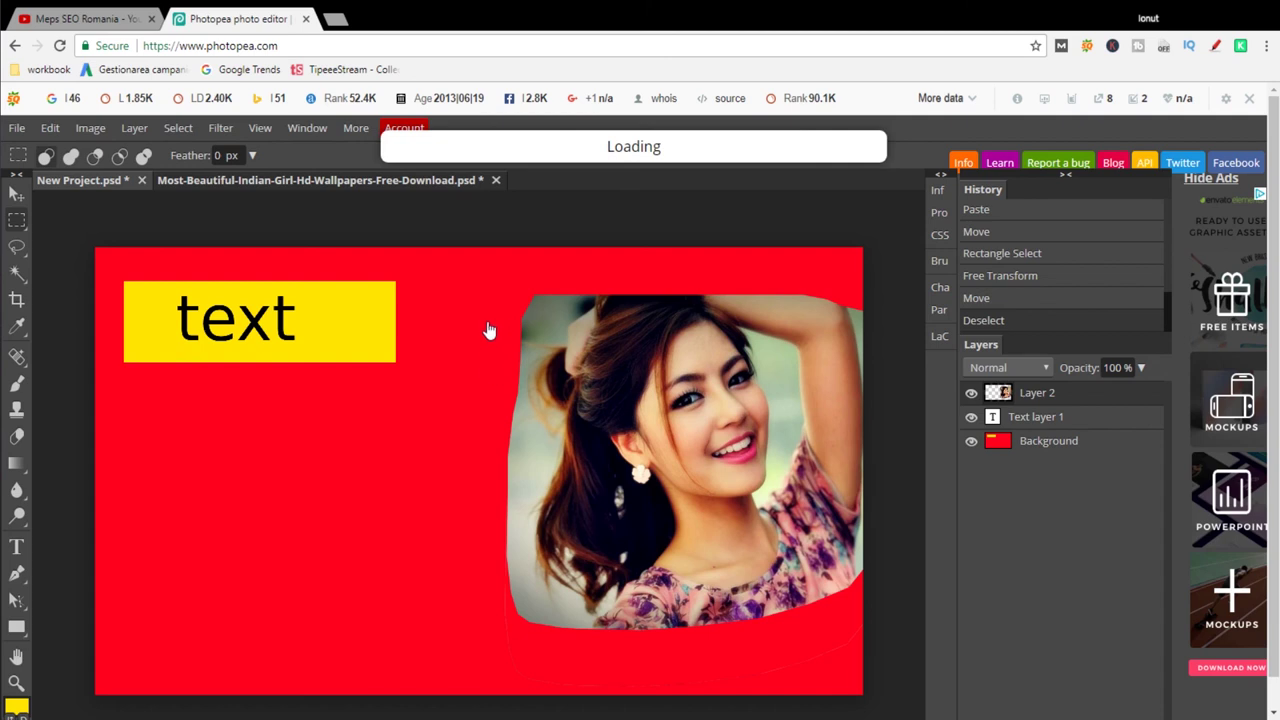